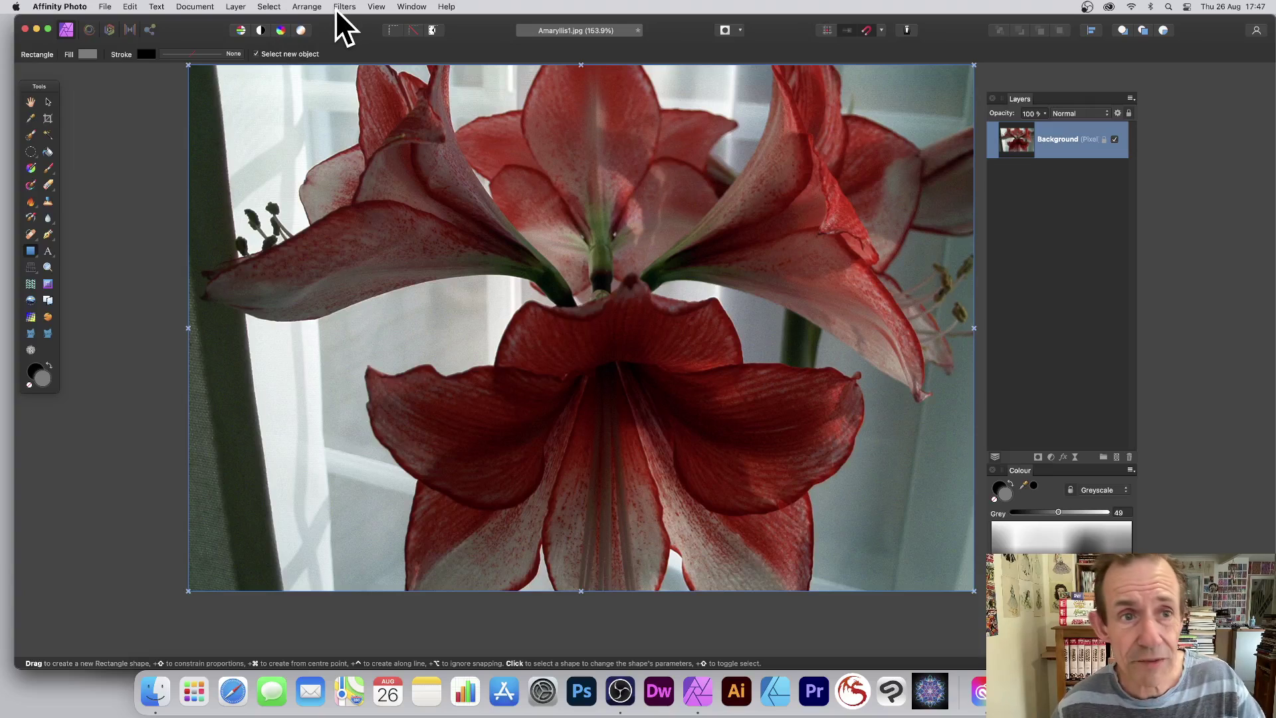
- Open the Procedural Texture filter for the flower photo and load its B&W preset
click(340, 5)
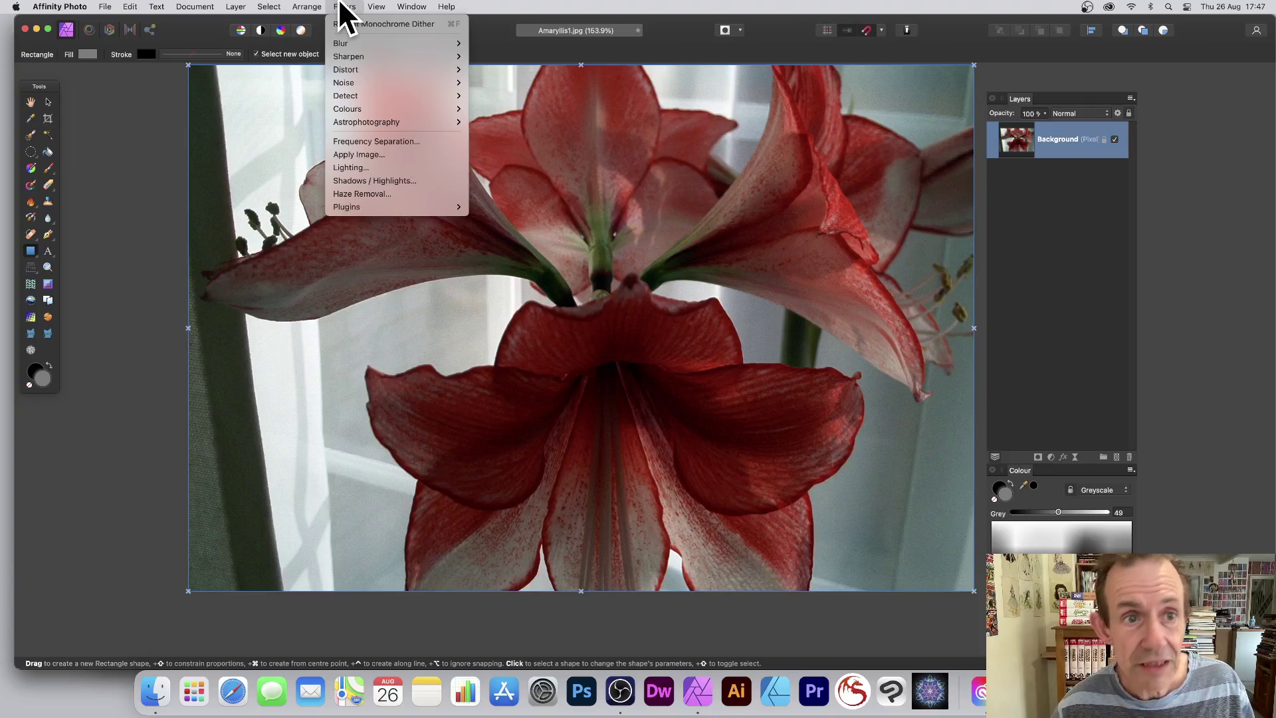
mouse_move(380, 108)
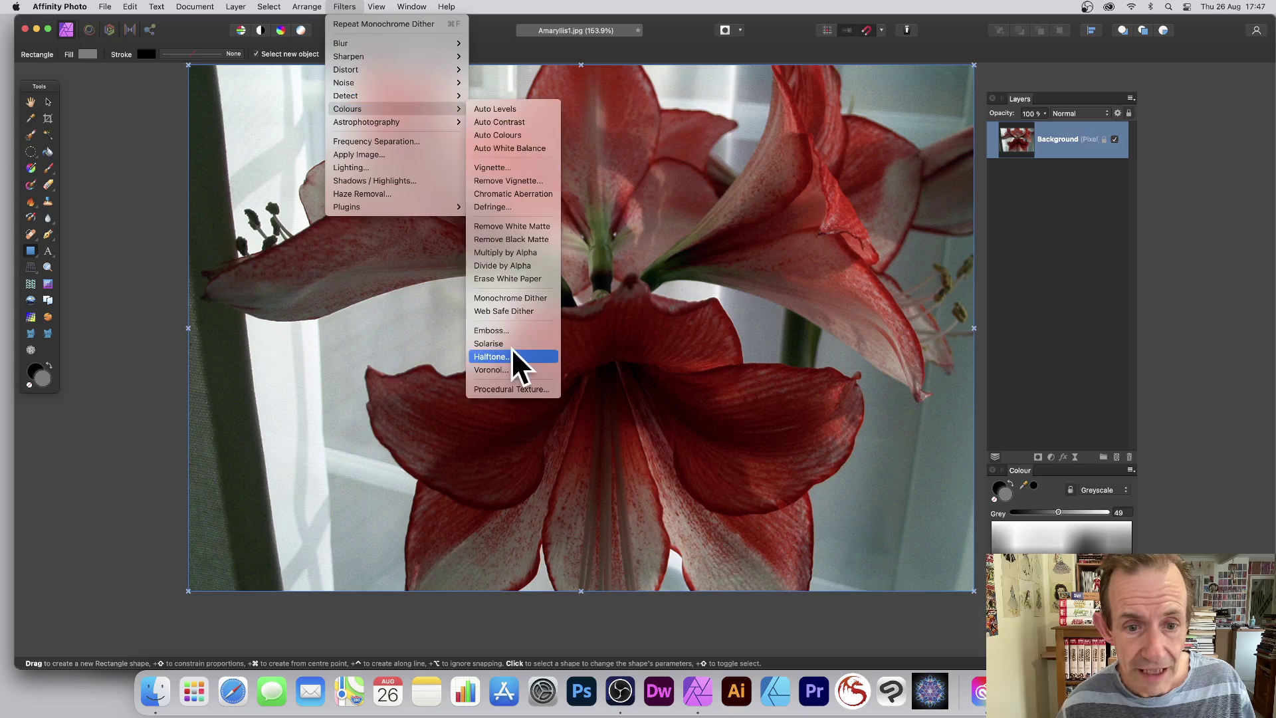
click(518, 389)
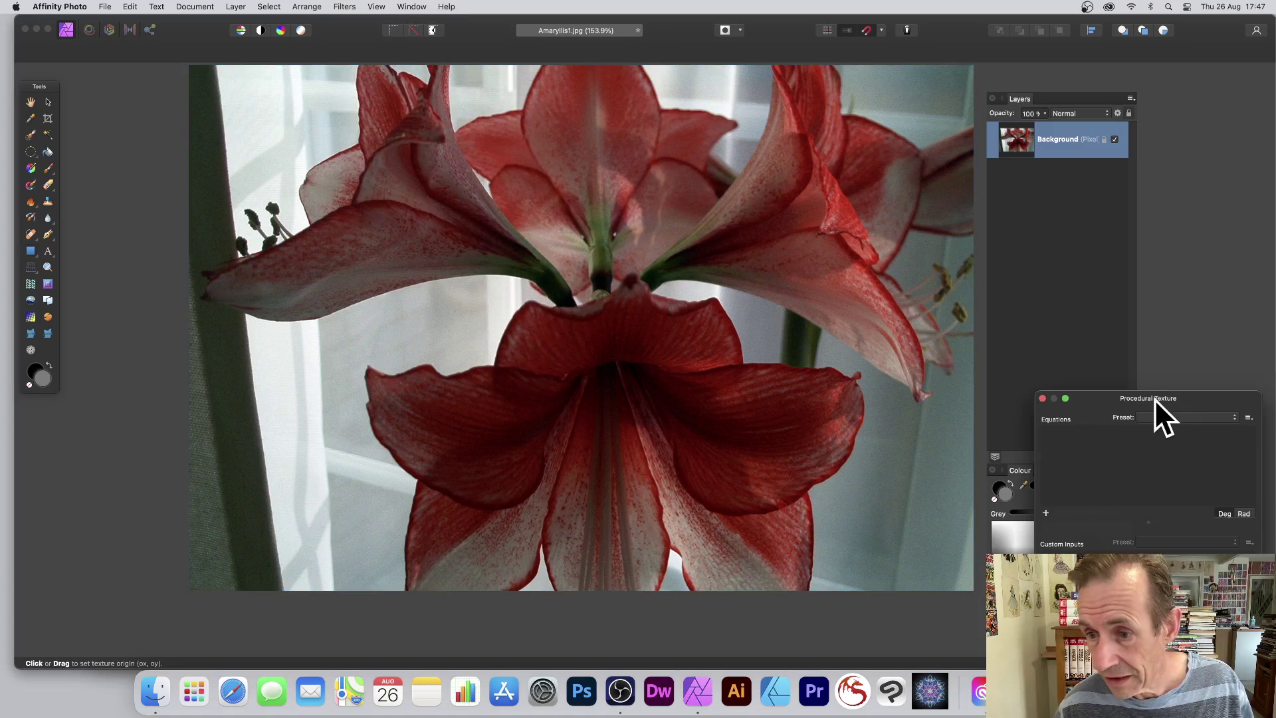
drag(1154, 400, 605, 167)
click(606, 166)
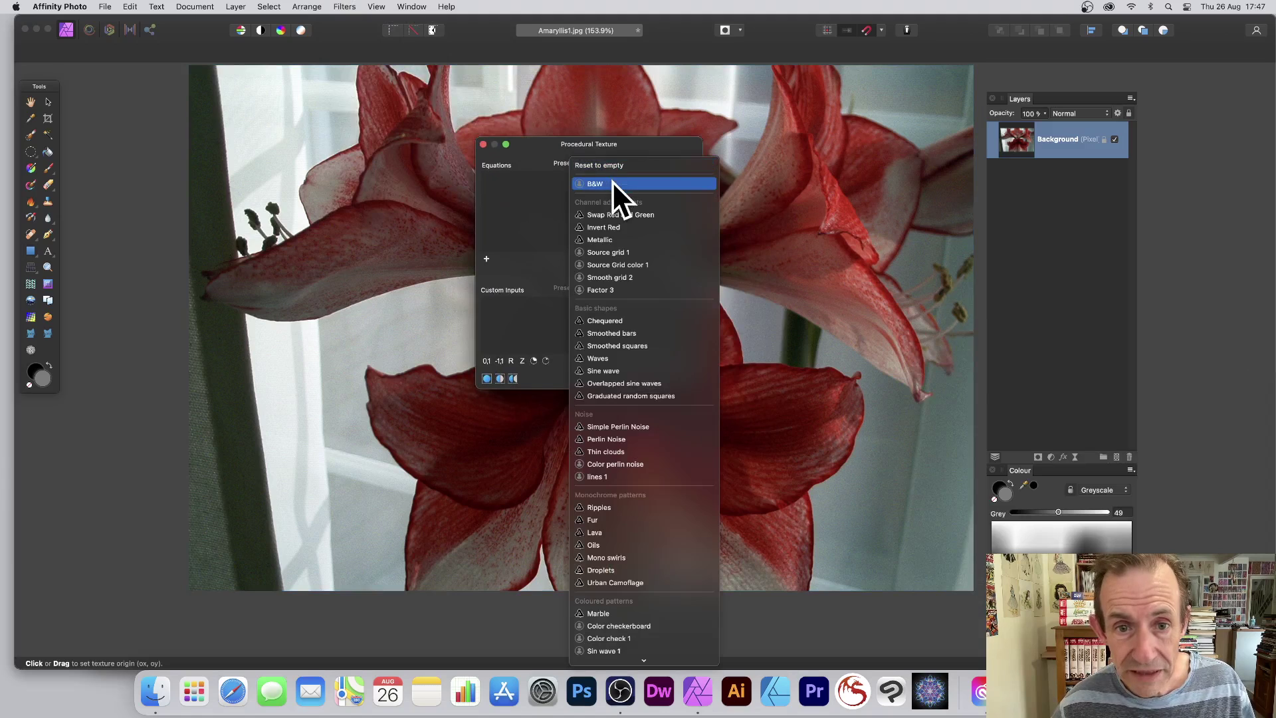
click(593, 186)
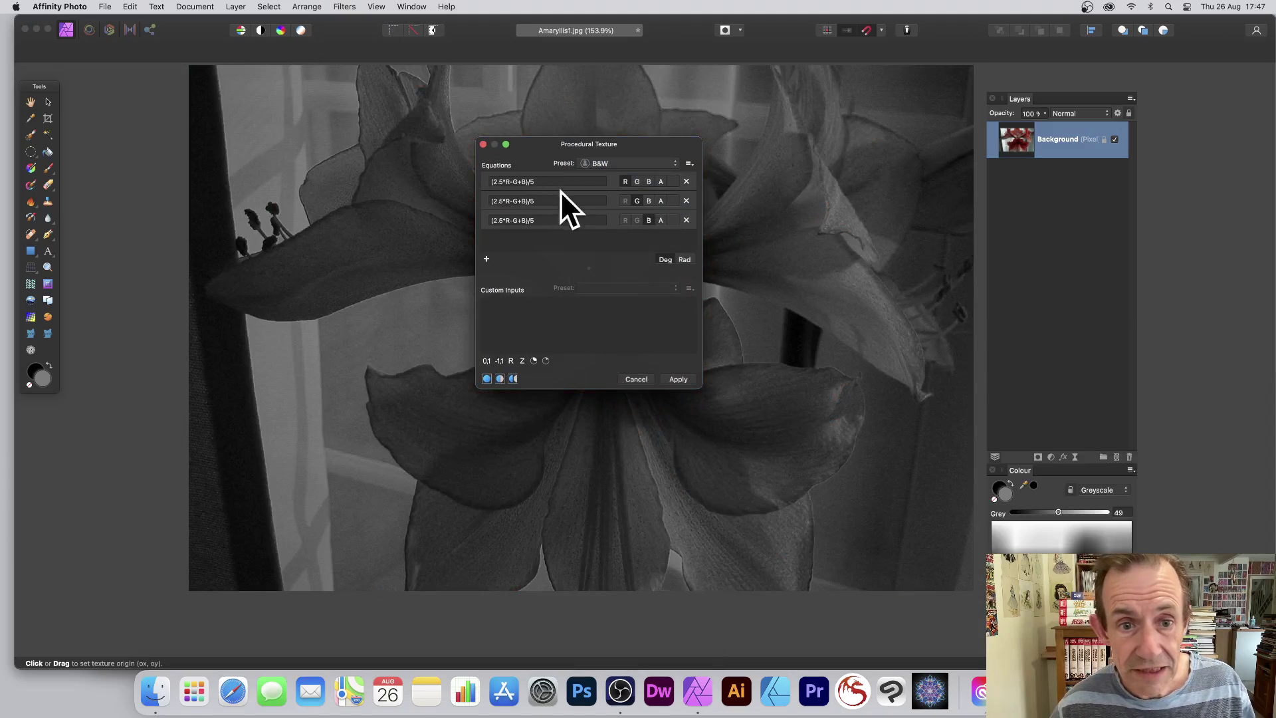
- Move the filter dialog off the flower's centre and set the red channel equation to (1.5*R-G+B)/5
click(543, 181)
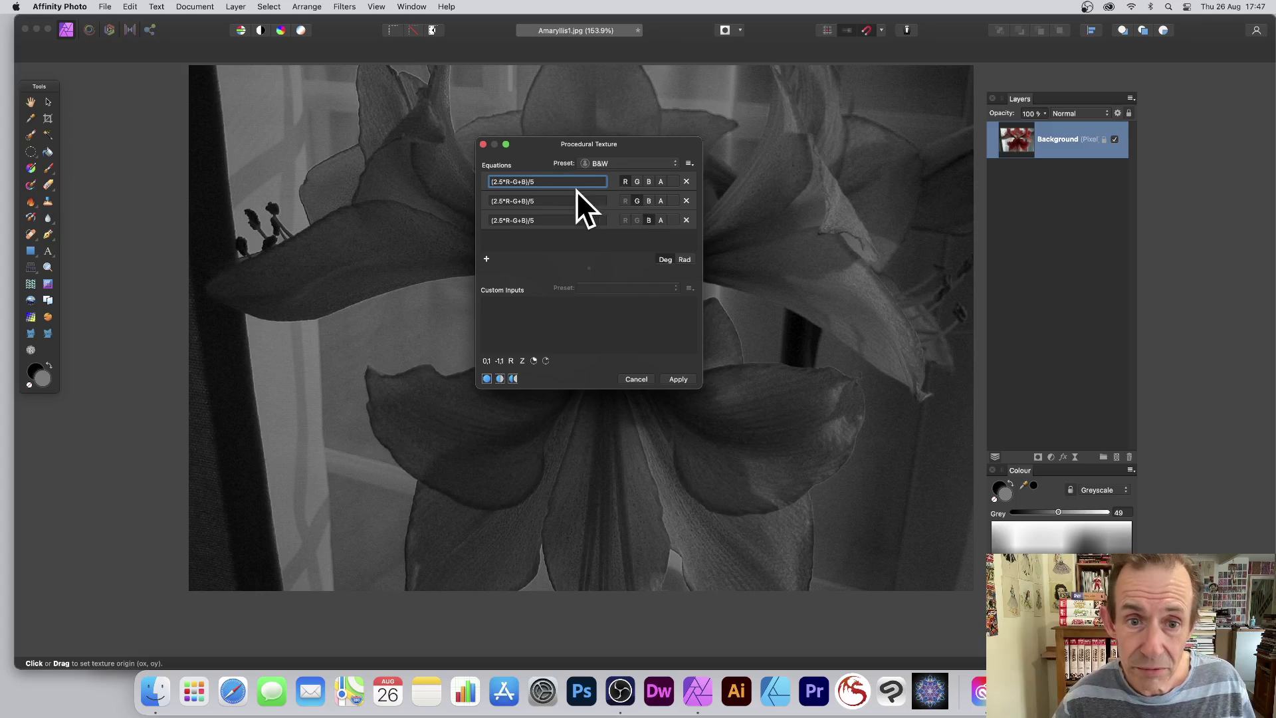
triple_click(541, 181)
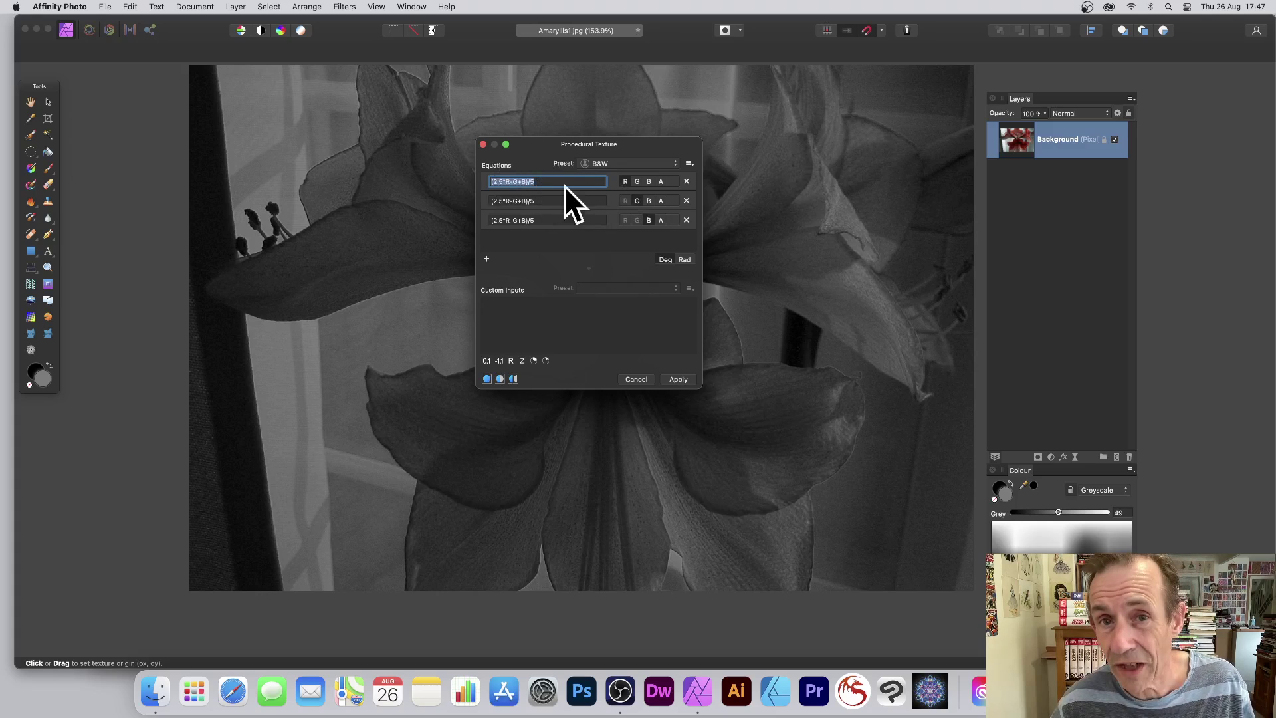
drag(534, 150, 859, 173)
click(827, 203)
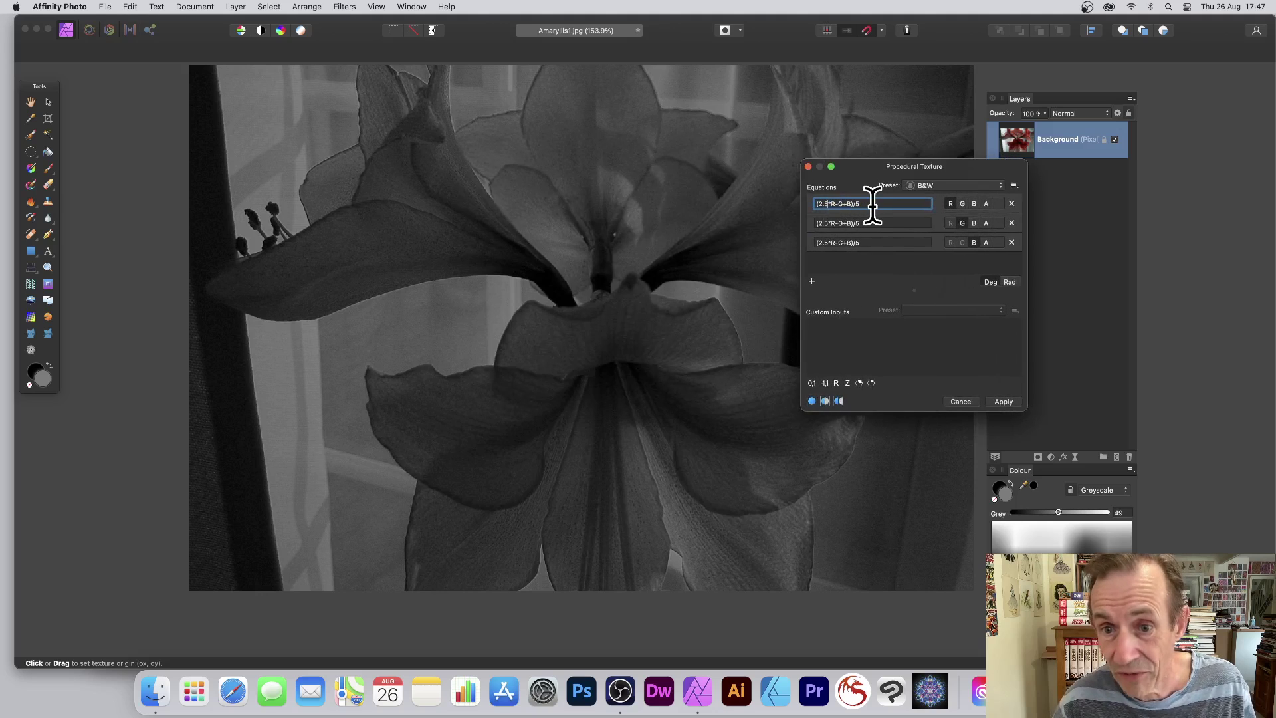
key(BackSpace)
key(BackSpace)
key(BackSpace)
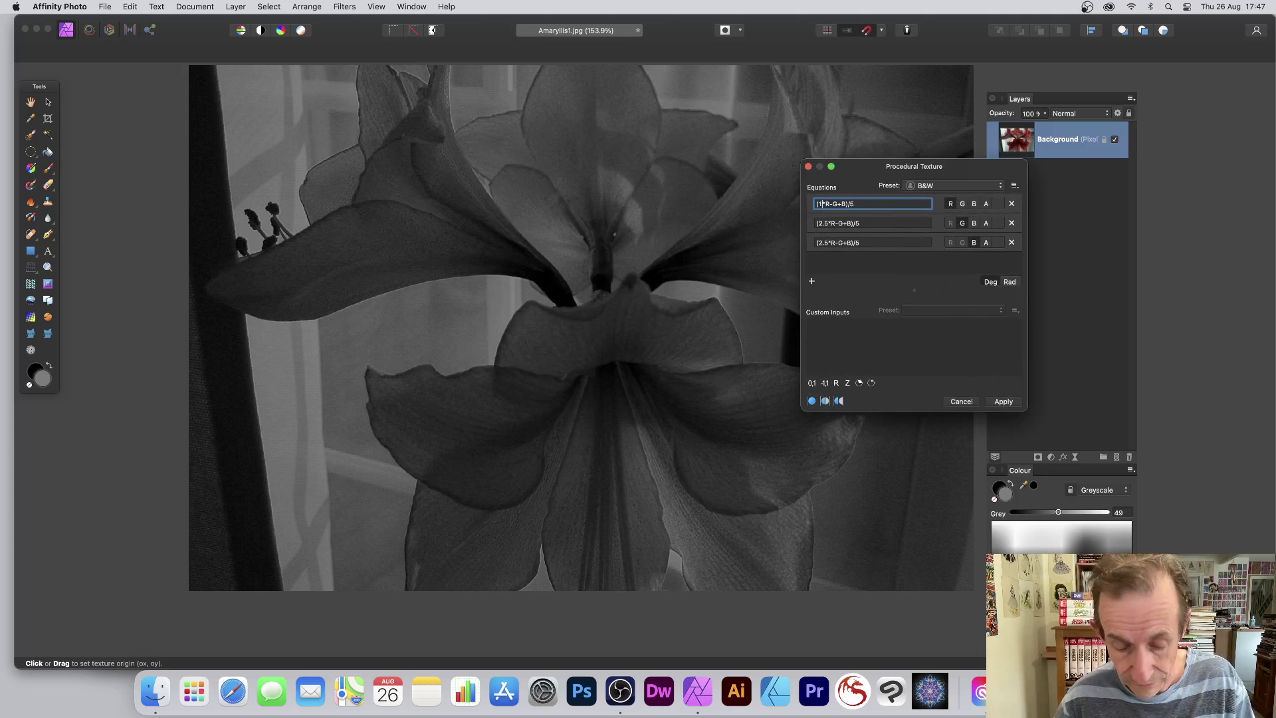
text(1.5)
key(Return)
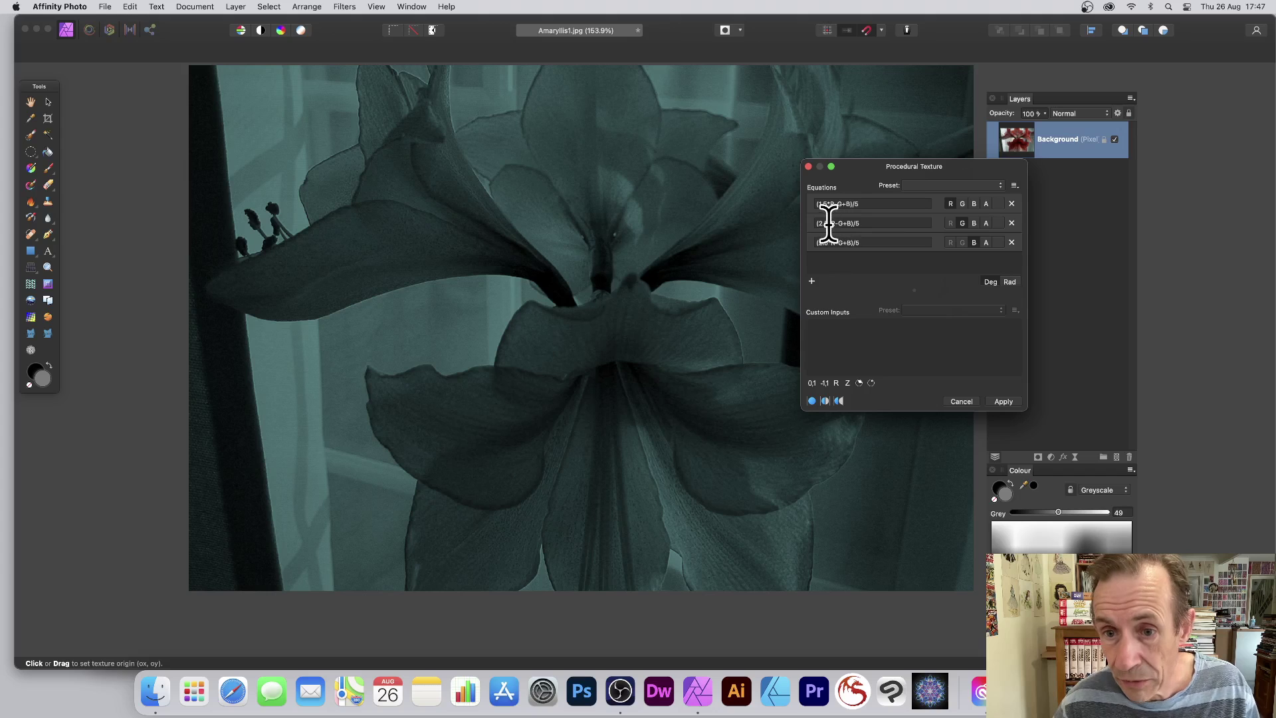
- Set the green channel equation's red multiplier to 1.5, giving (1.5*R-G+B)/5
click(894, 222)
key(BackSpace)
key(BackSpace)
key(BackSpace)
key(BackSpace)
key(Return)
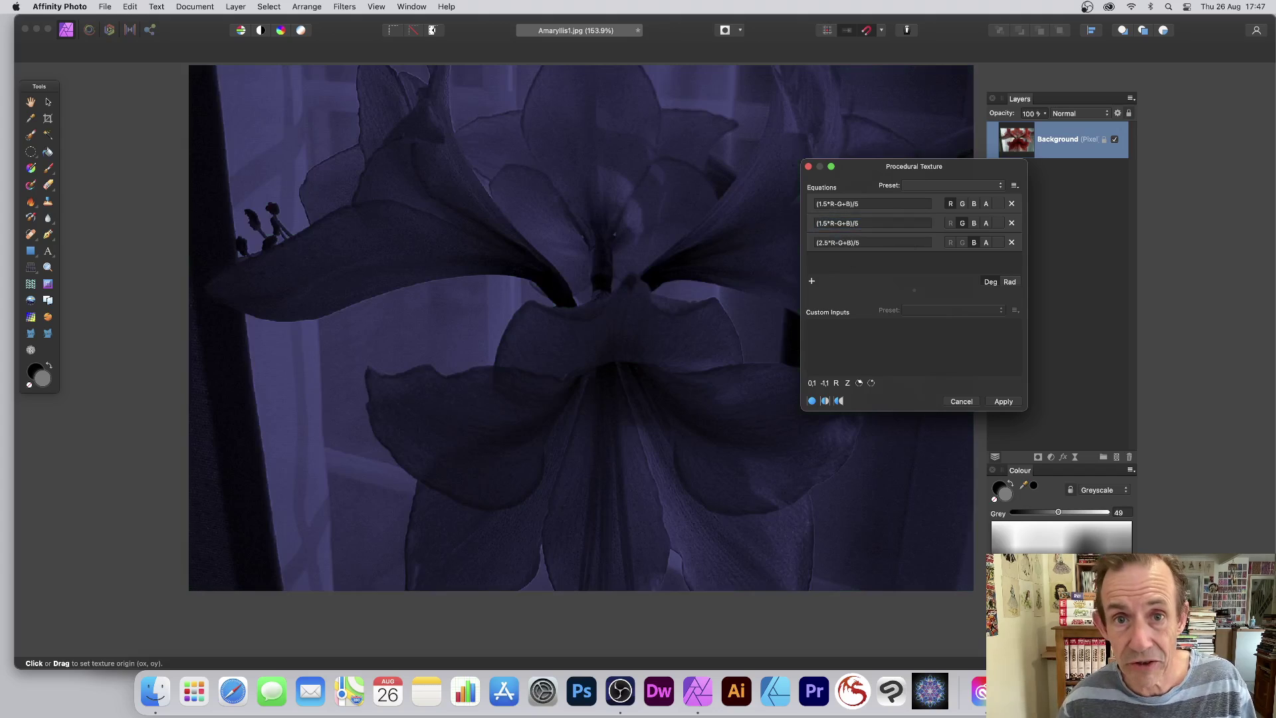
- Set the blue channel equation to (1.5*R-G+B)/5, and apply the Procedural Texture filter before undoing it
click(829, 242)
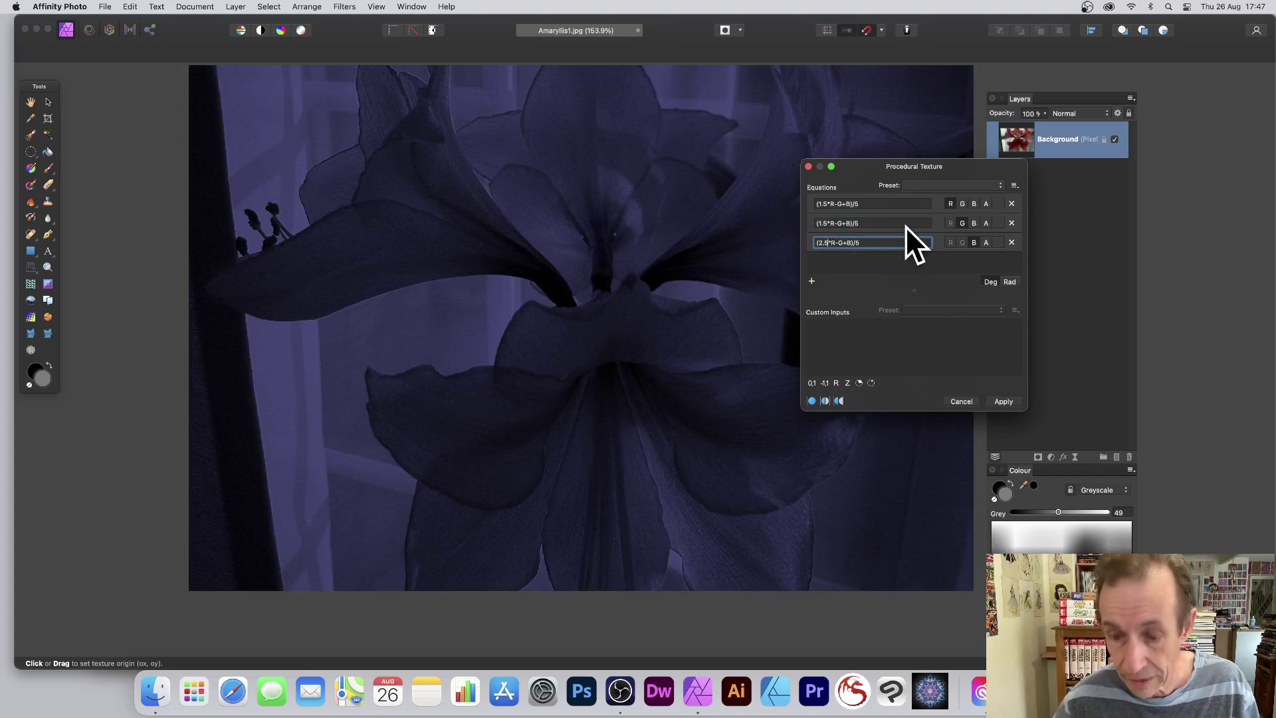
key(BackSpace)
key(BackSpace)
key(BackSpace)
key(BackSpace)
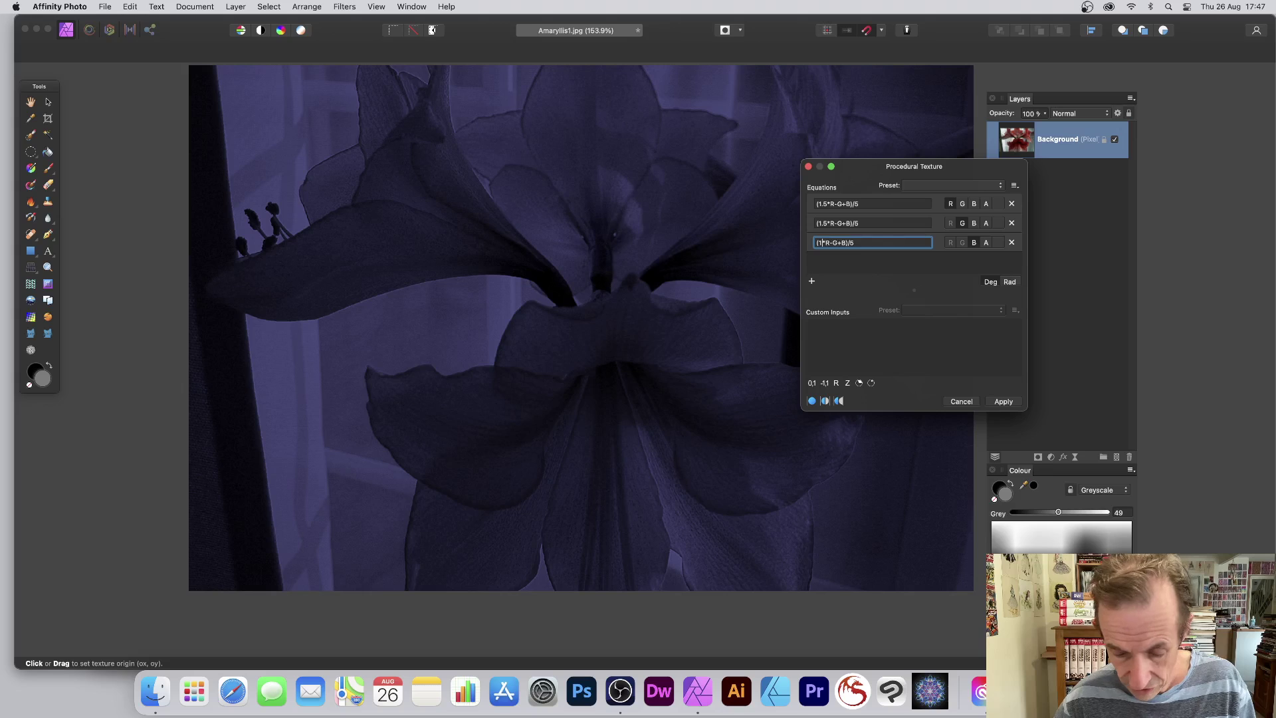
key(Return)
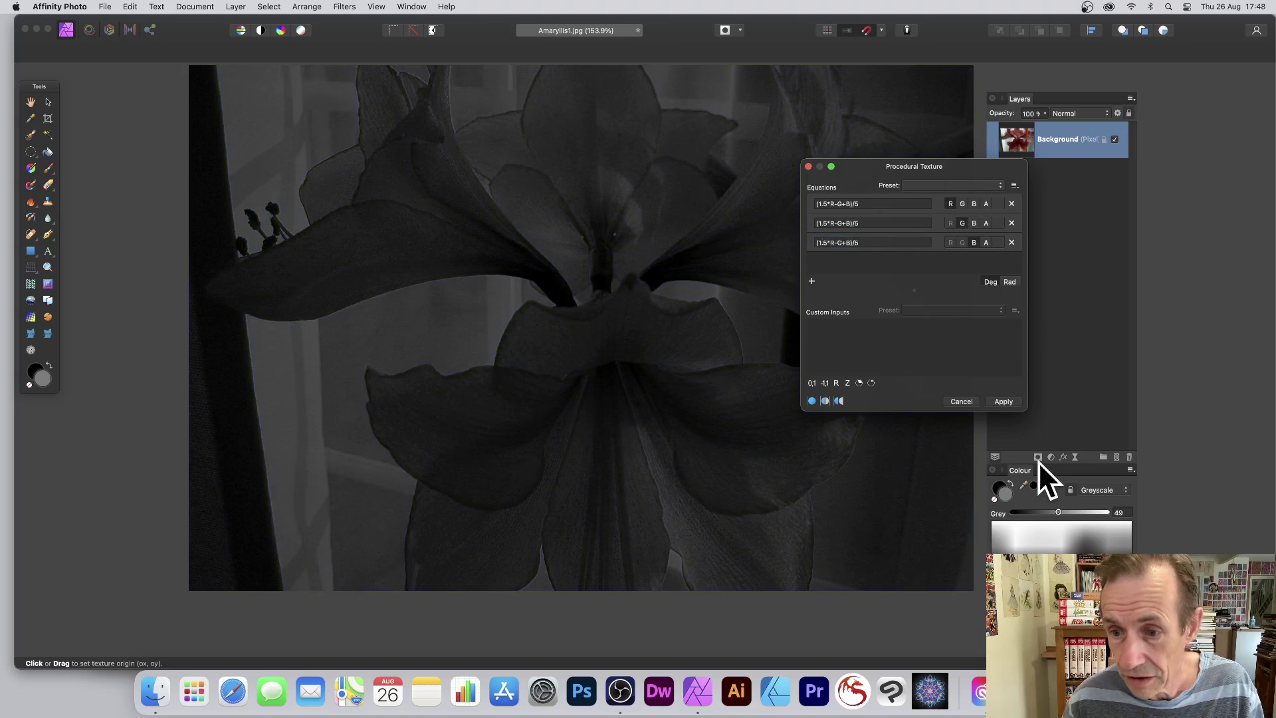
click(1003, 402)
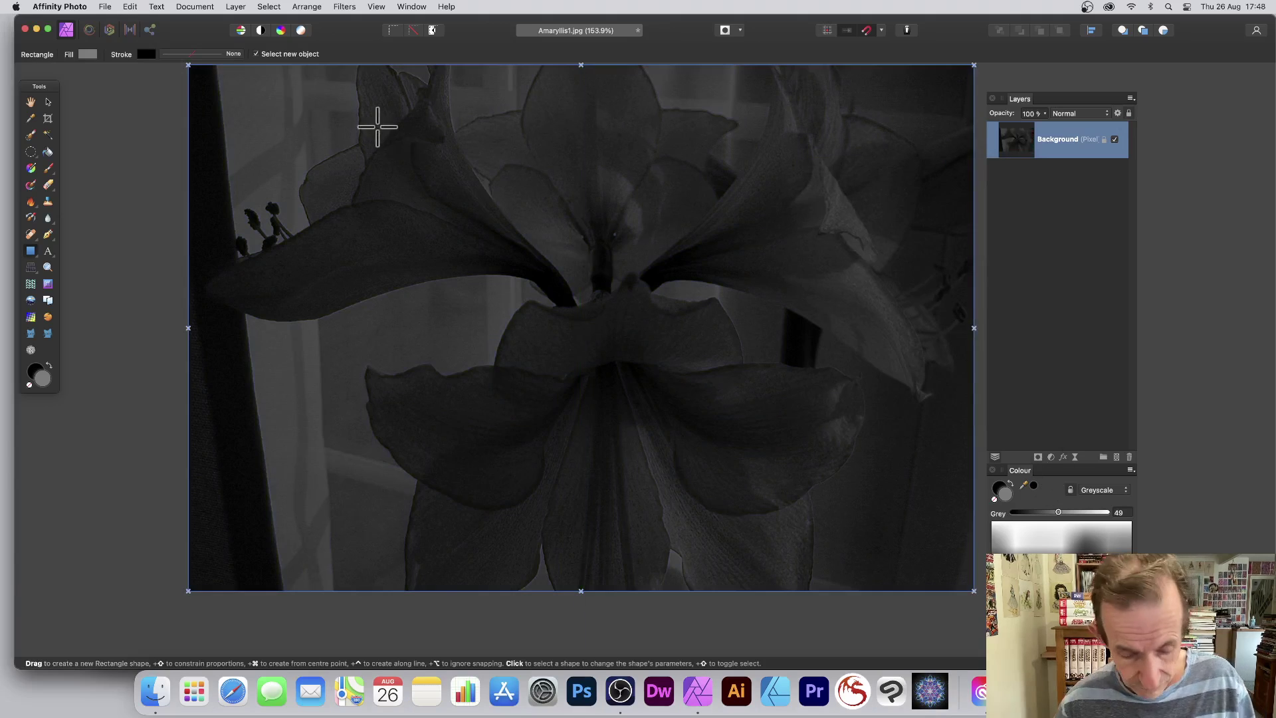
key(super+z)
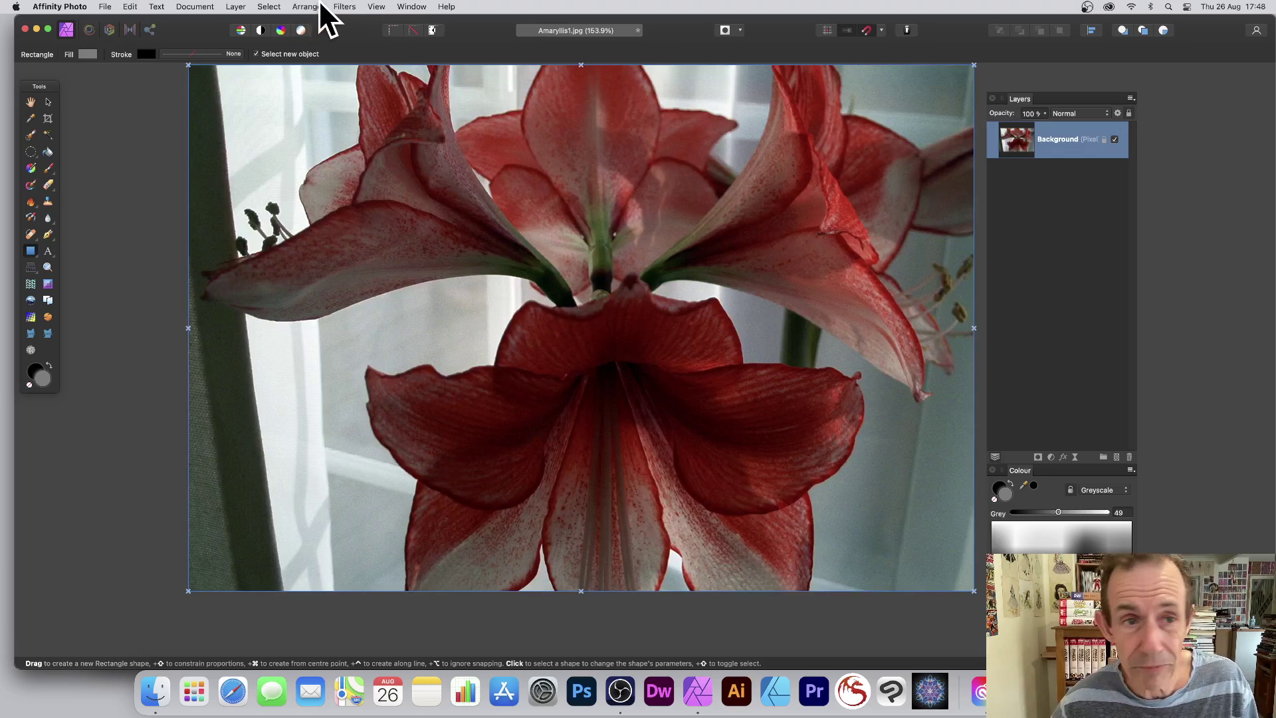
- Try the Monochrome Dither colour filter on the photo and undo it
click(344, 6)
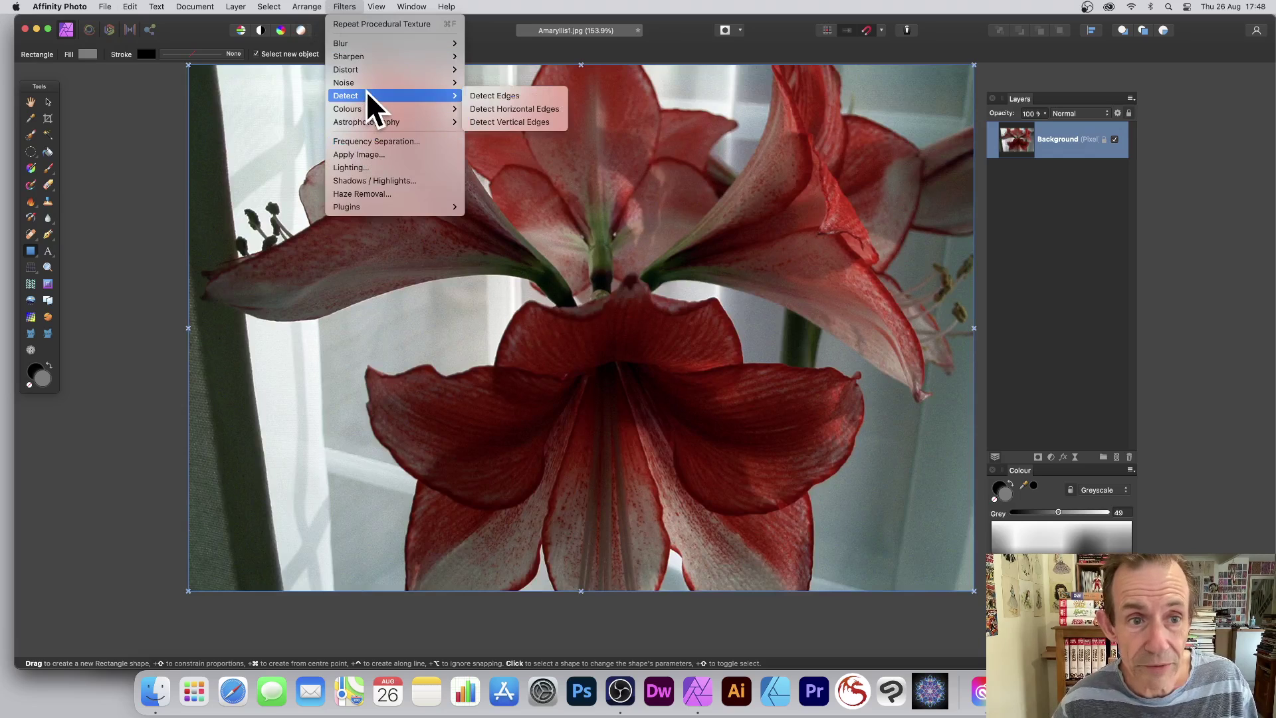
mouse_move(363, 108)
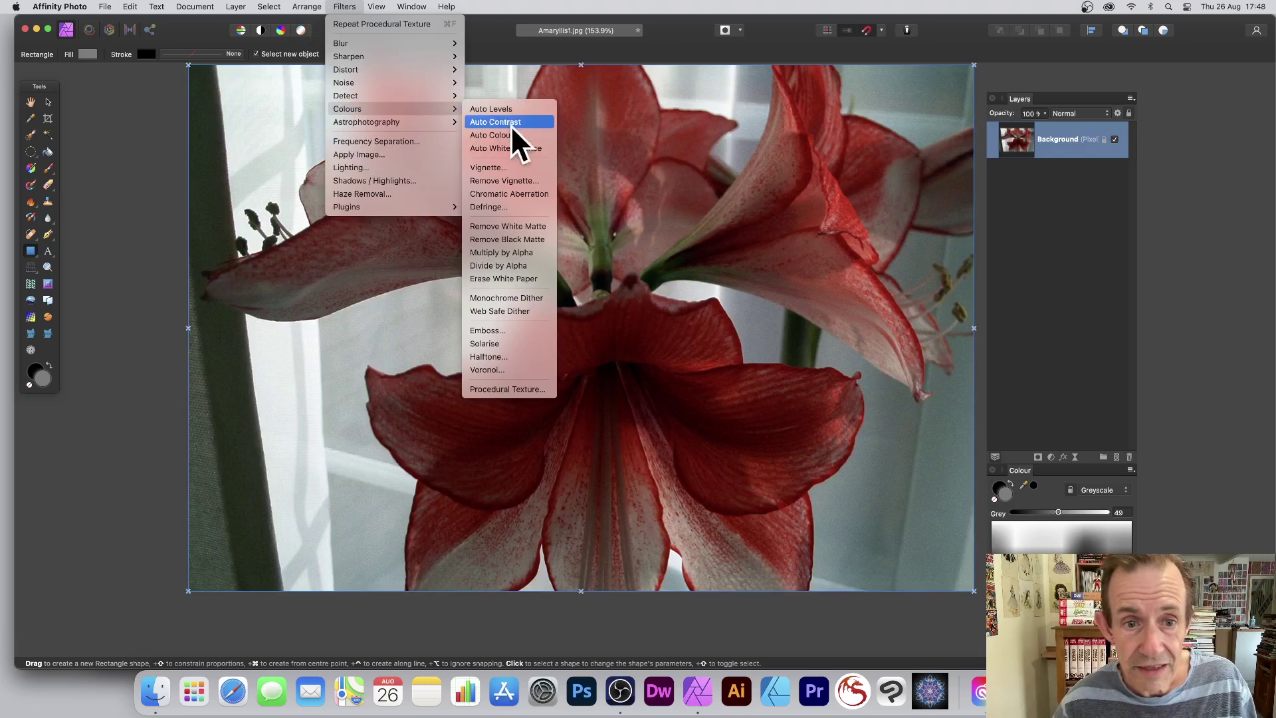
click(518, 297)
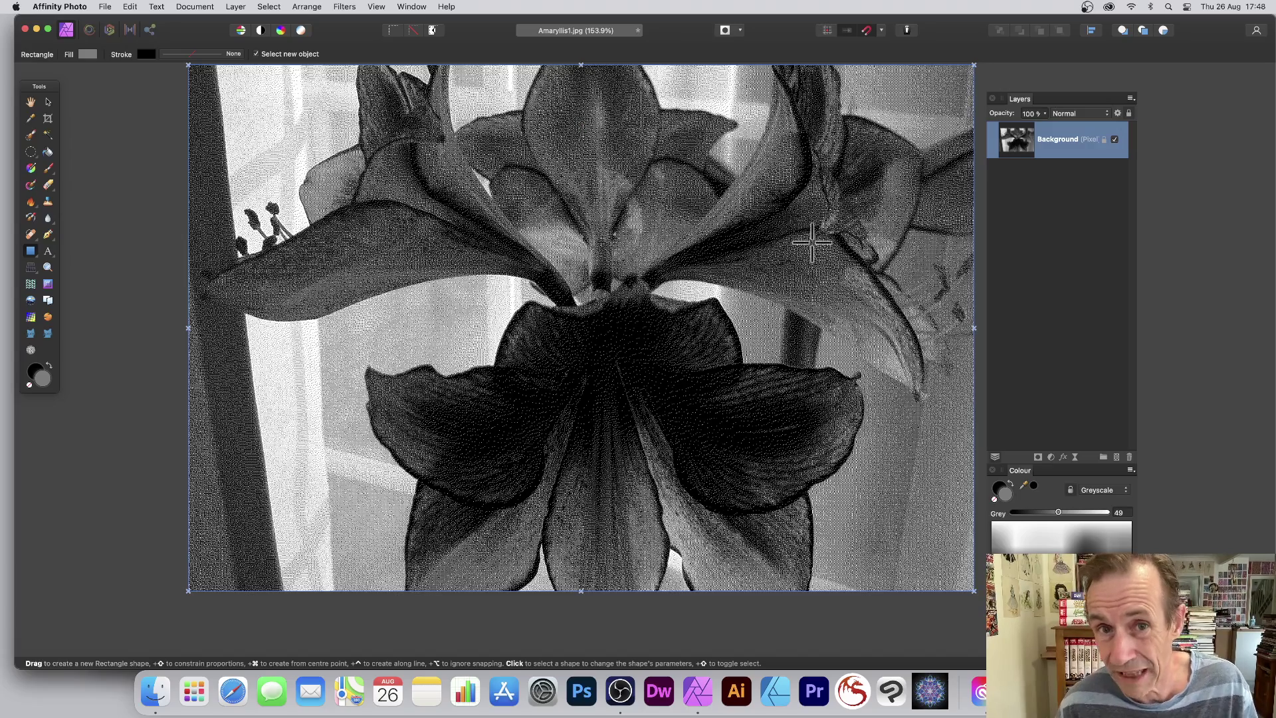
key(super+z)
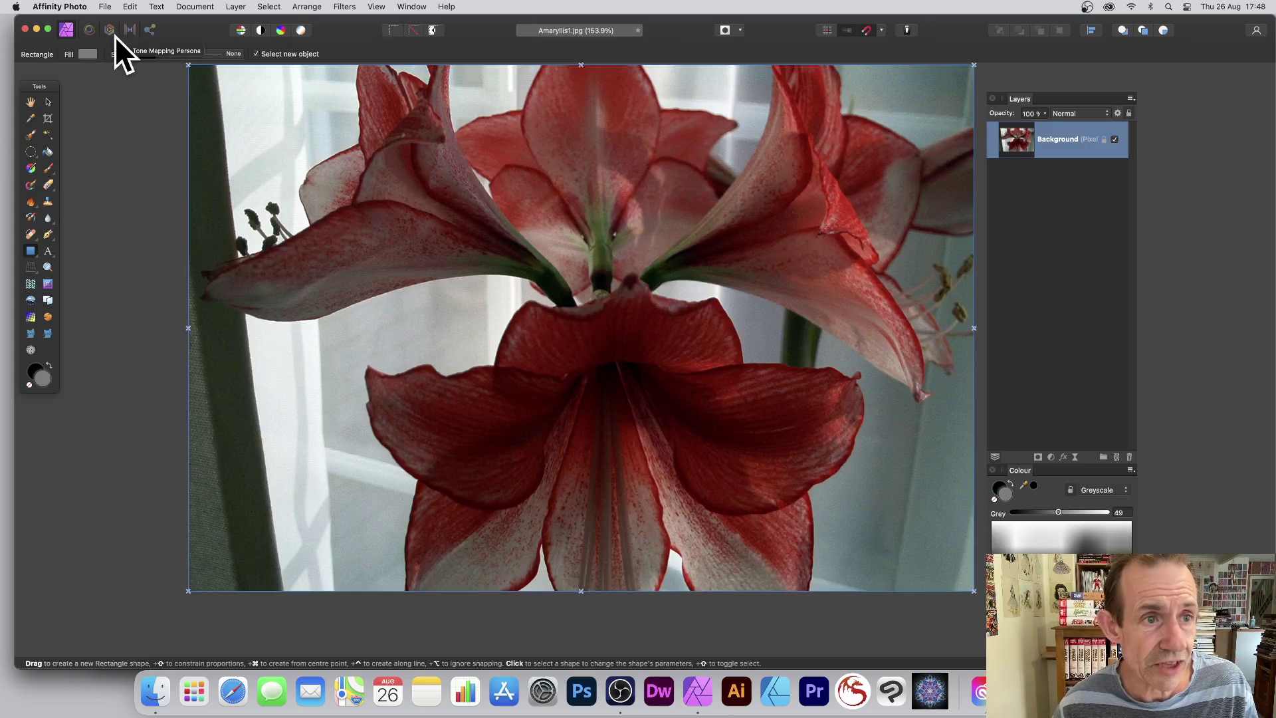
- Switch the photo to the Tone Mapping persona and apply the Nighttime B&W preset
click(129, 30)
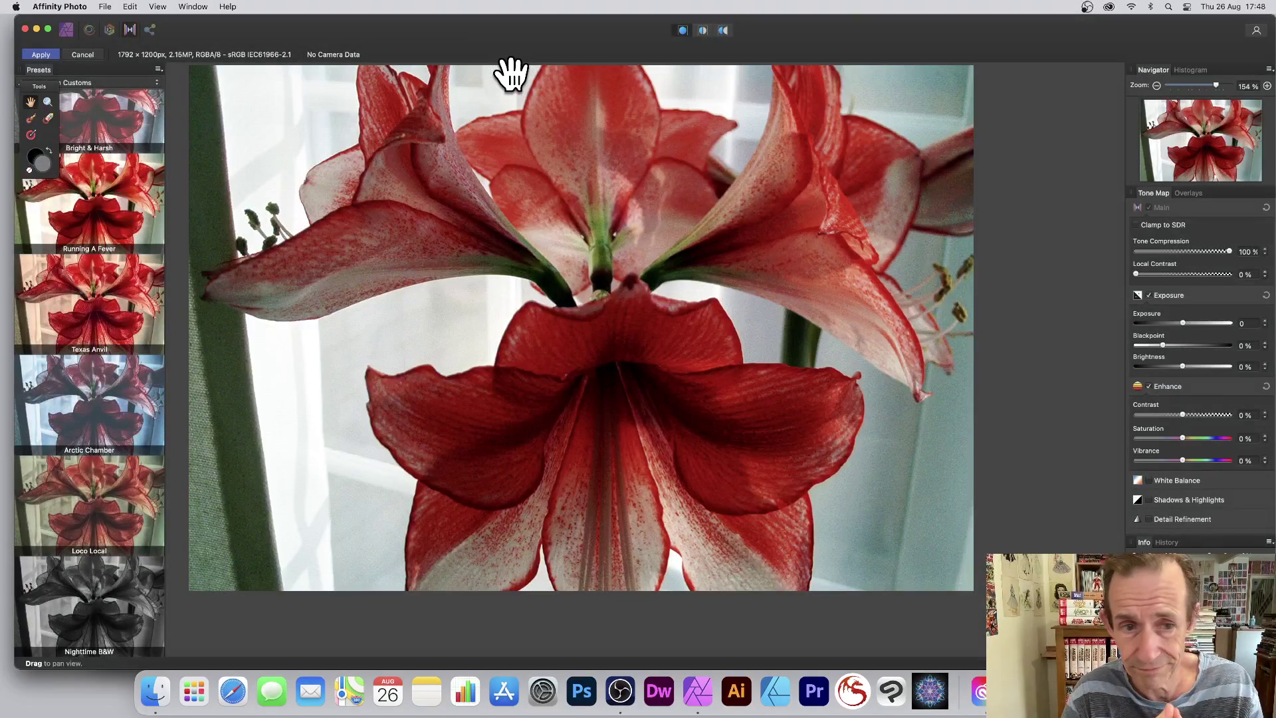
scroll(100, 336, down, 5)
click(96, 425)
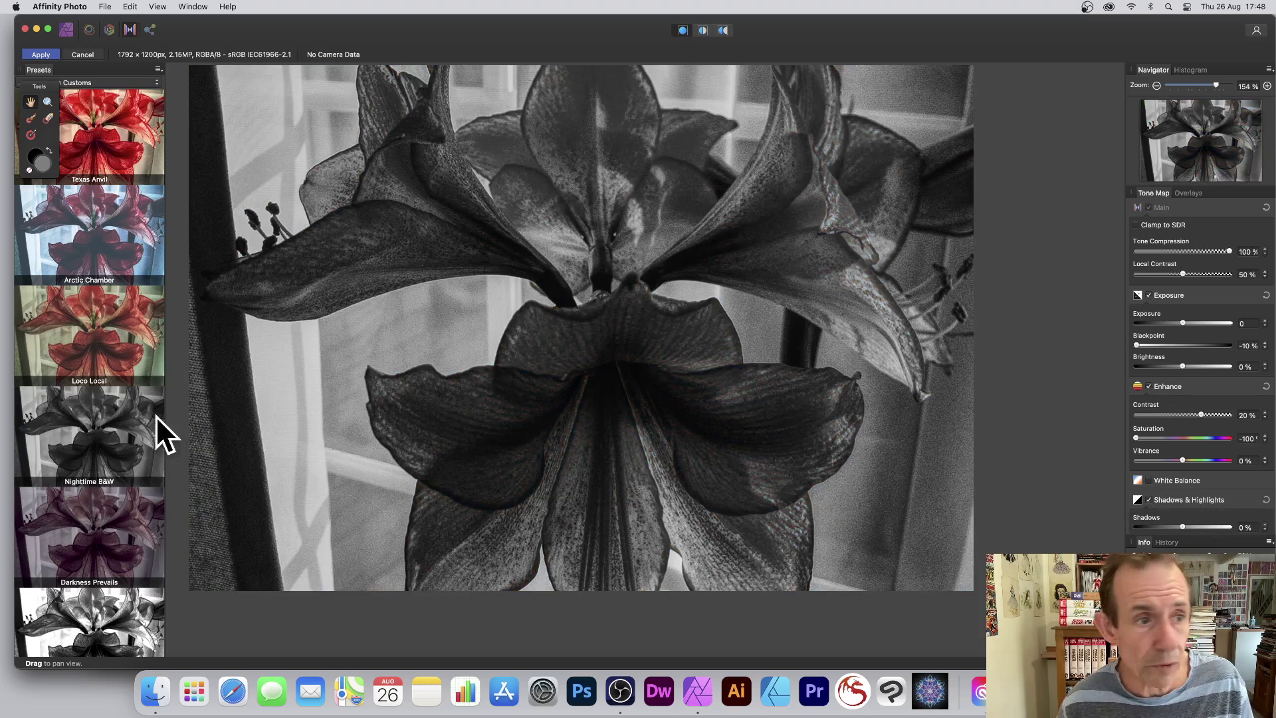
- Keep the current custom preset category and apply its Andy's B&W 1 preset to the photo
click(83, 82)
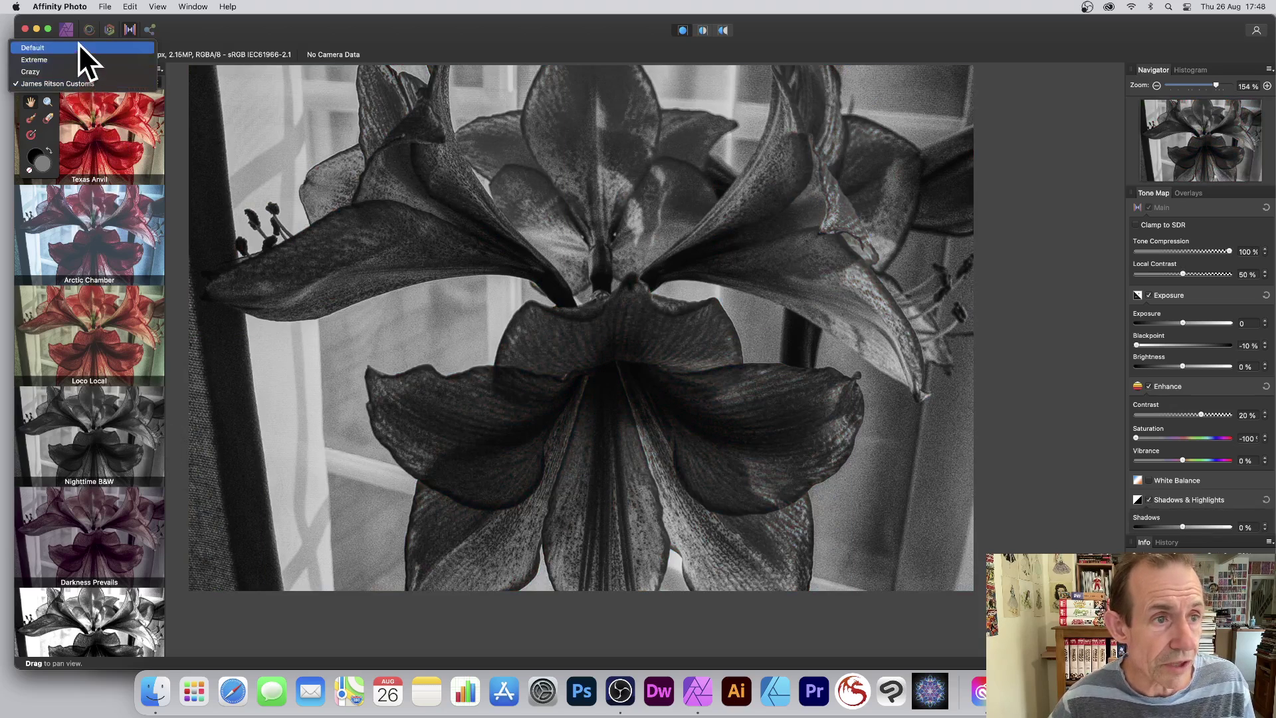
click(77, 84)
scroll(118, 428, down, 2)
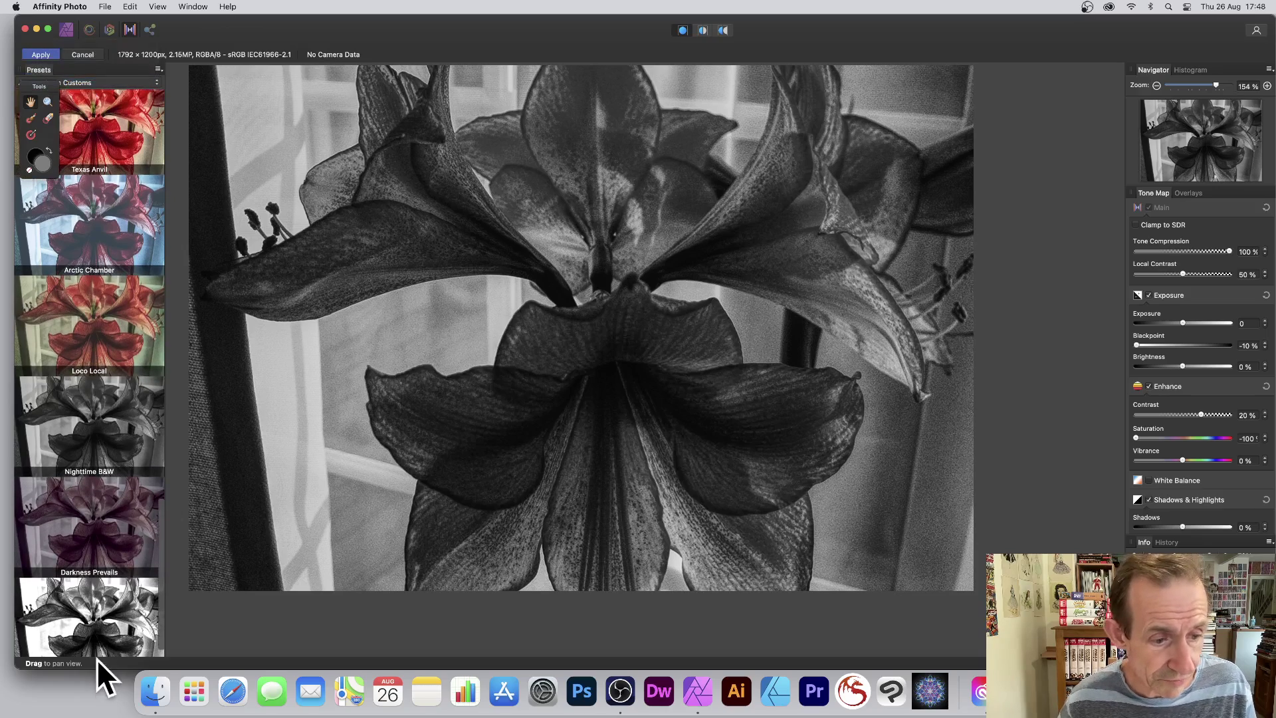
click(102, 615)
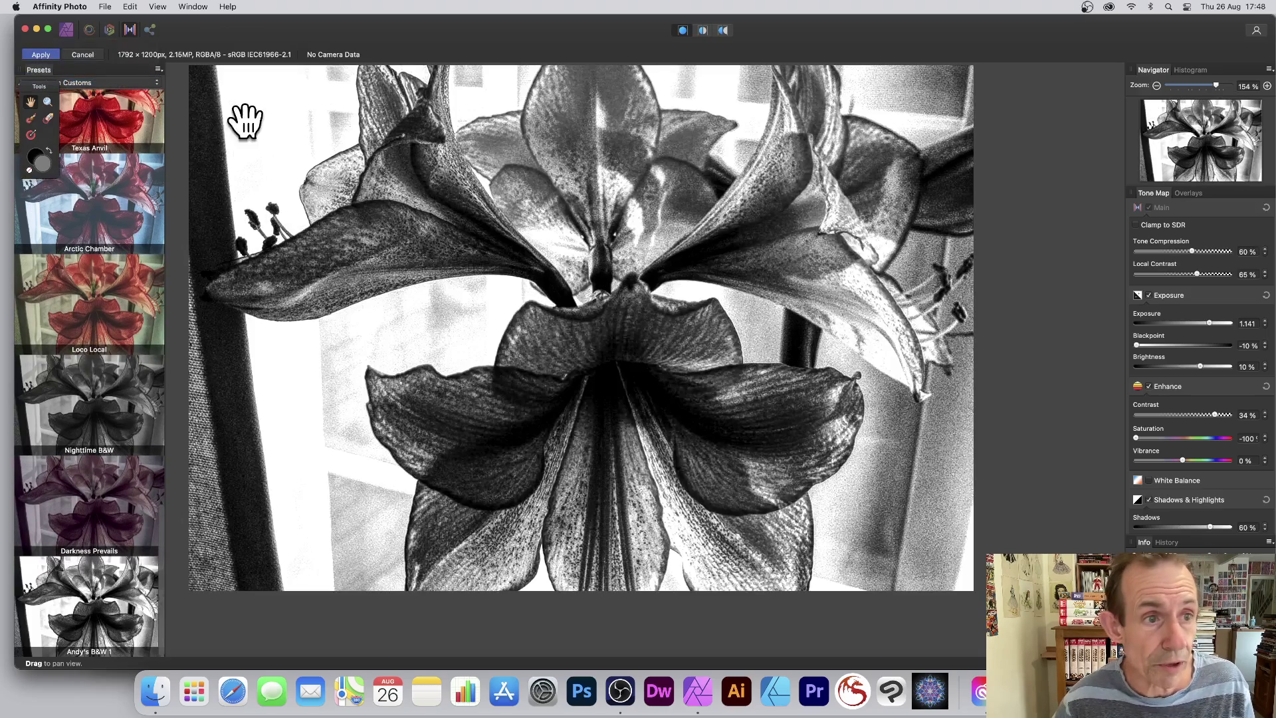
- Undock the Presets panel and leave it floating between the image and the tone map settings
click(157, 69)
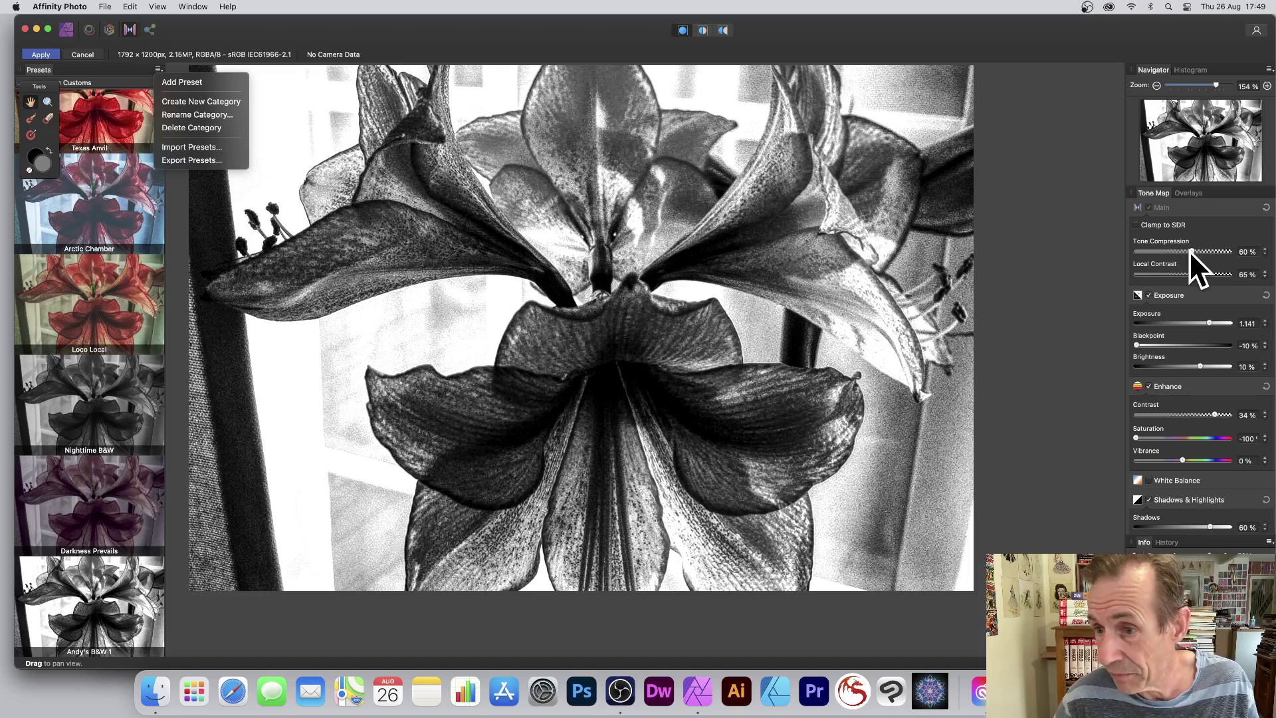
drag(1190, 248, 1261, 249)
drag(1154, 249, 934, 276)
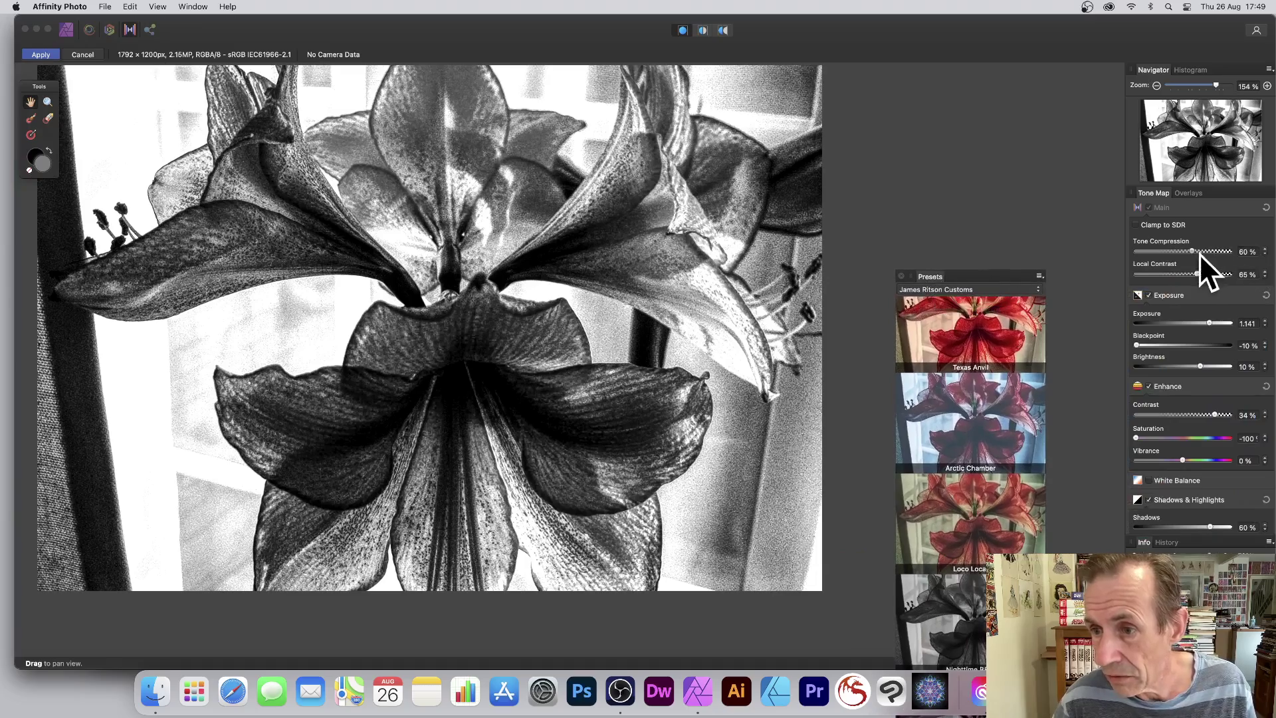
- Set Tone Compression to 6%, Local Contrast to 82%, Exposure to 0.306, Brightness to 19% and Contrast to 3%
drag(1197, 248, 1212, 272)
mouse_move(1206, 322)
mouse_down()
mouse_move(1167, 321)
mouse_move(1190, 322)
mouse_up()
mouse_move(1199, 366)
mouse_down()
mouse_move(1178, 364)
mouse_move(1214, 366)
mouse_up()
drag(1208, 412, 1095, 439)
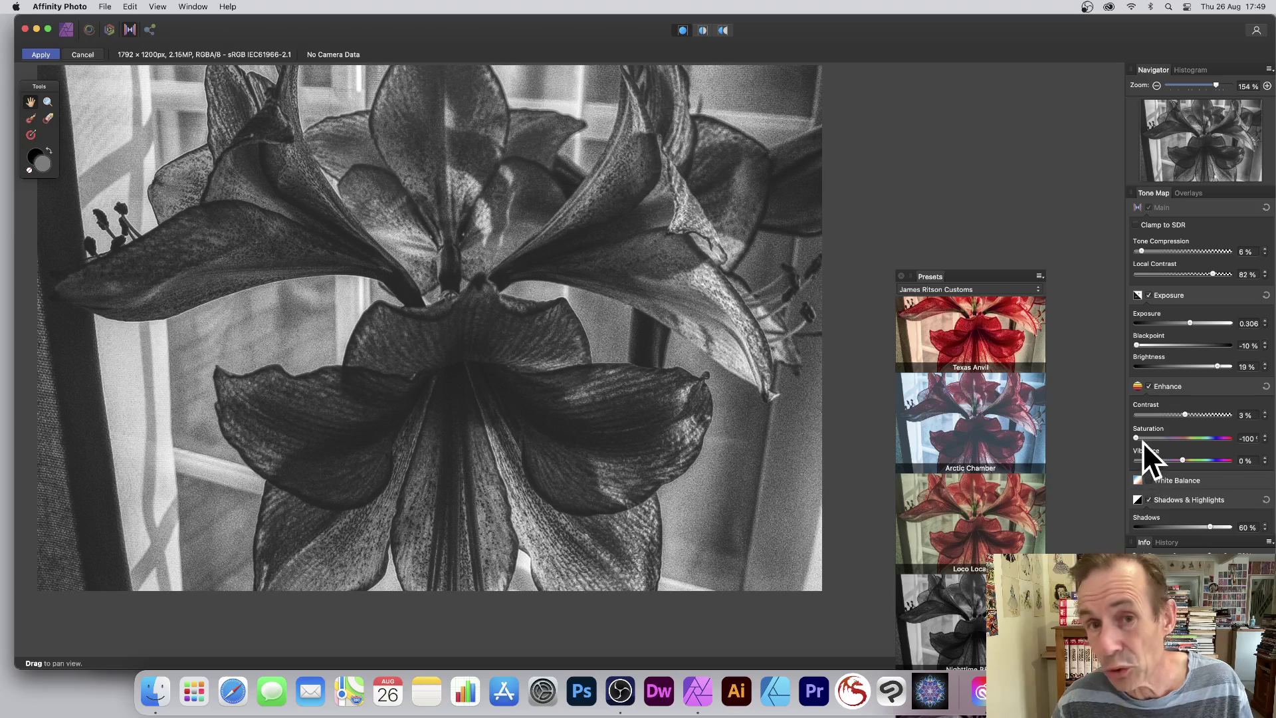
- Keep Saturation at -100%, set Vibrance to -10% and enable White Balance with Temperature at -20%
drag(1139, 439, 948, 428)
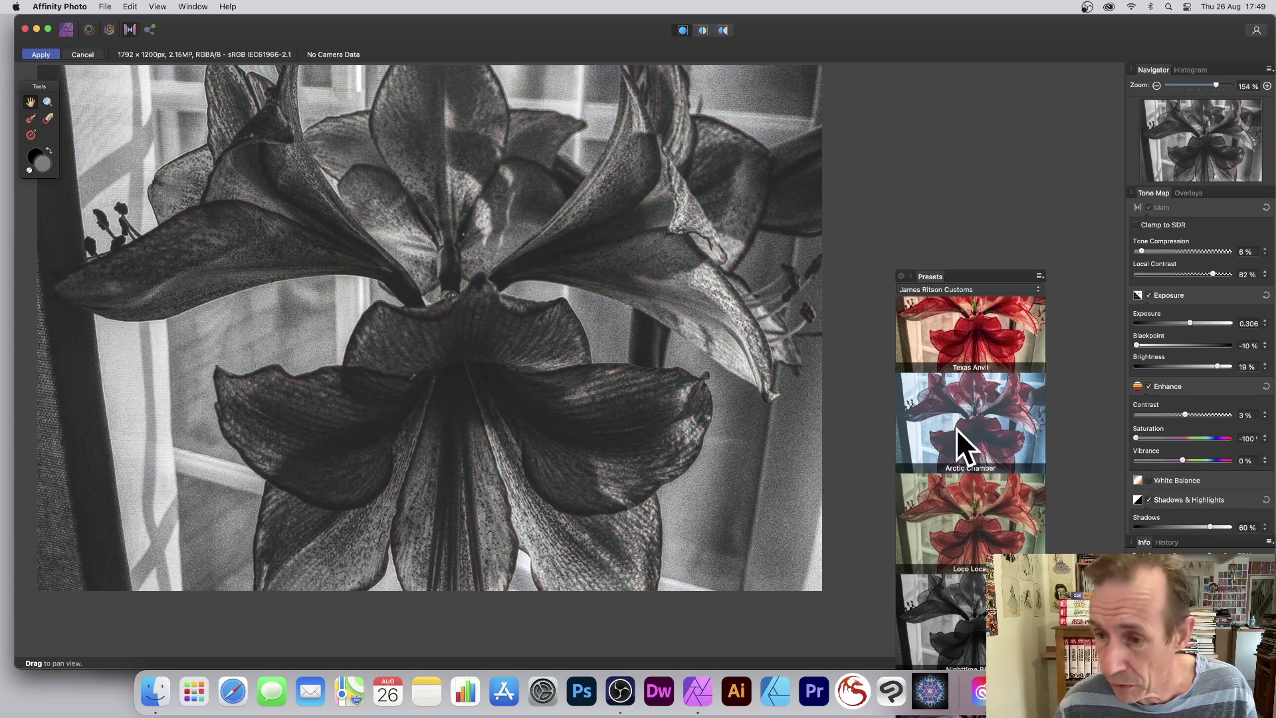
drag(1201, 461, 1176, 459)
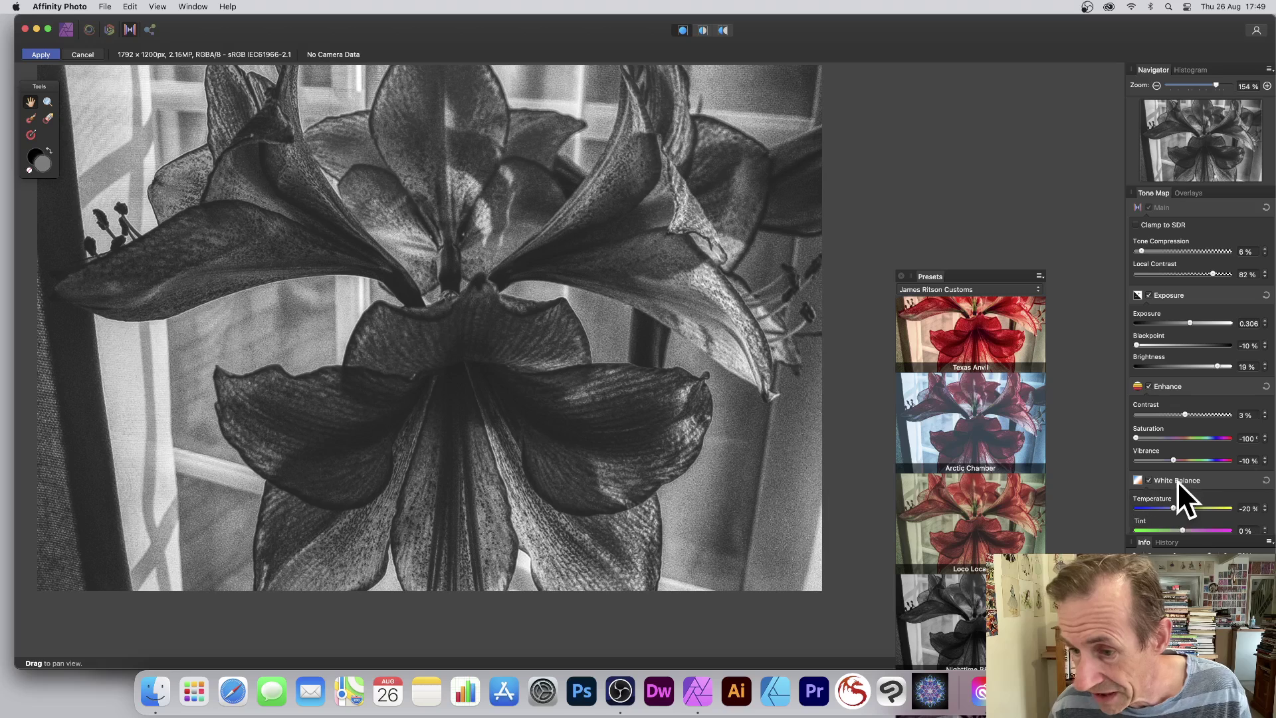
click(1177, 480)
- Set the Shadows value of the Shadows & Highlights adjustment to -75%
scroll(1194, 496, down, 2)
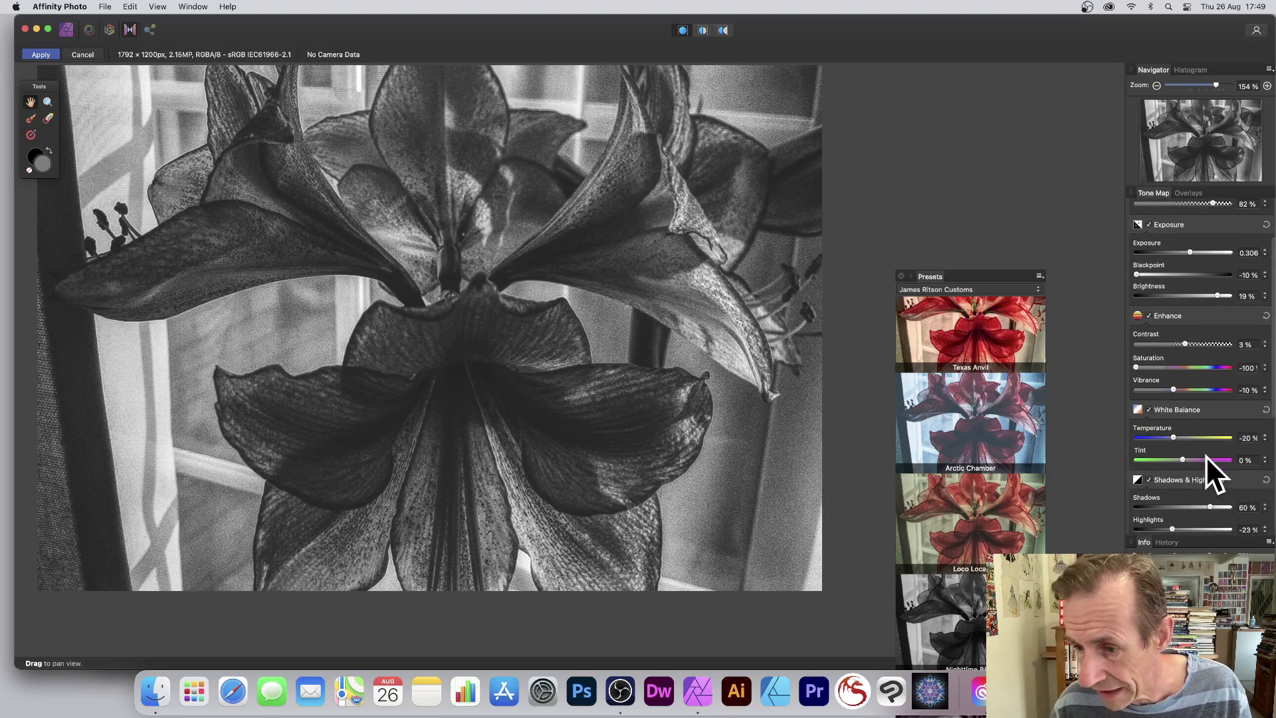
scroll(1207, 472, down, 2)
drag(1209, 454, 1147, 449)
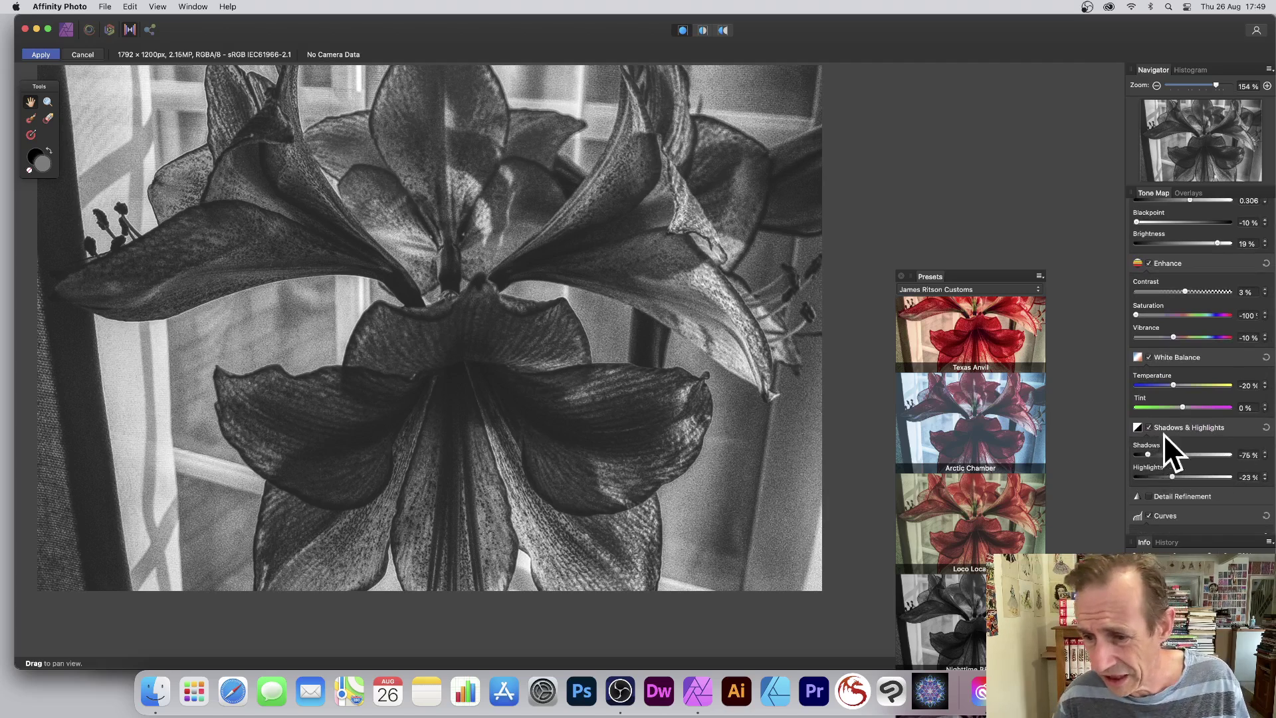
- Bend the tone curve downward through the midtones to darken the image, and apply the tone mapping
scroll(1167, 436, down, 4)
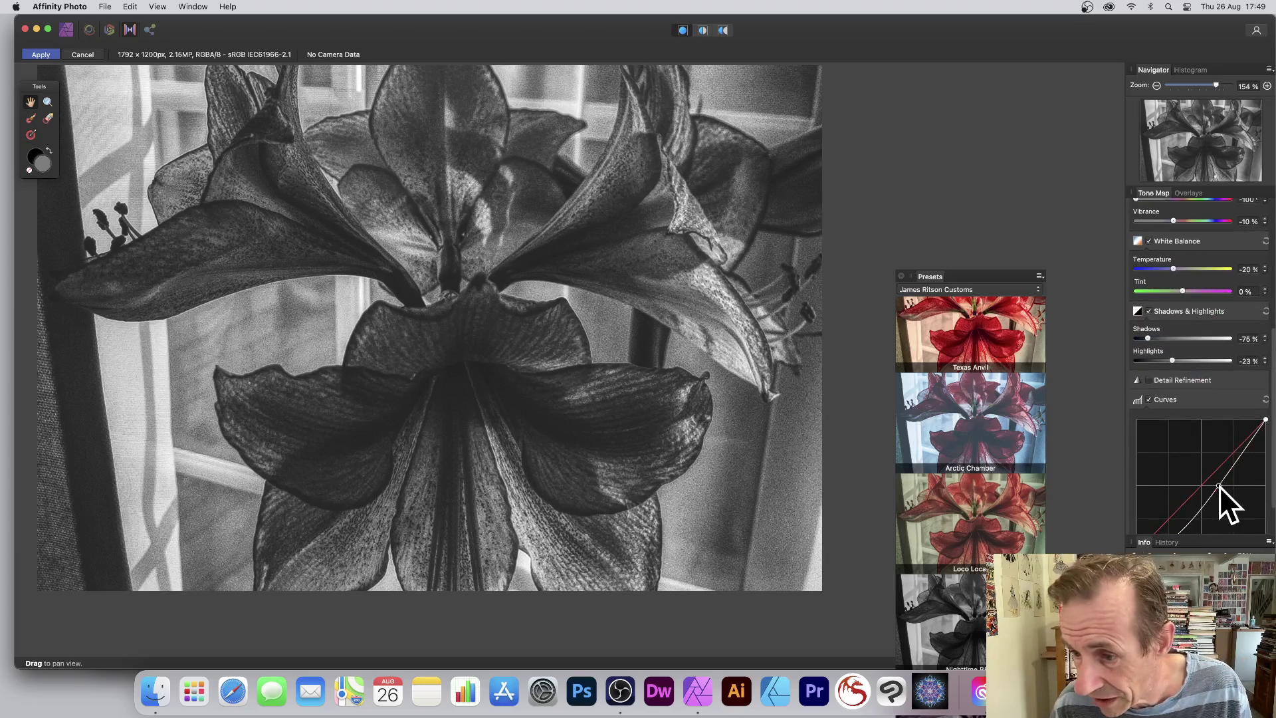
drag(1219, 485, 1197, 513)
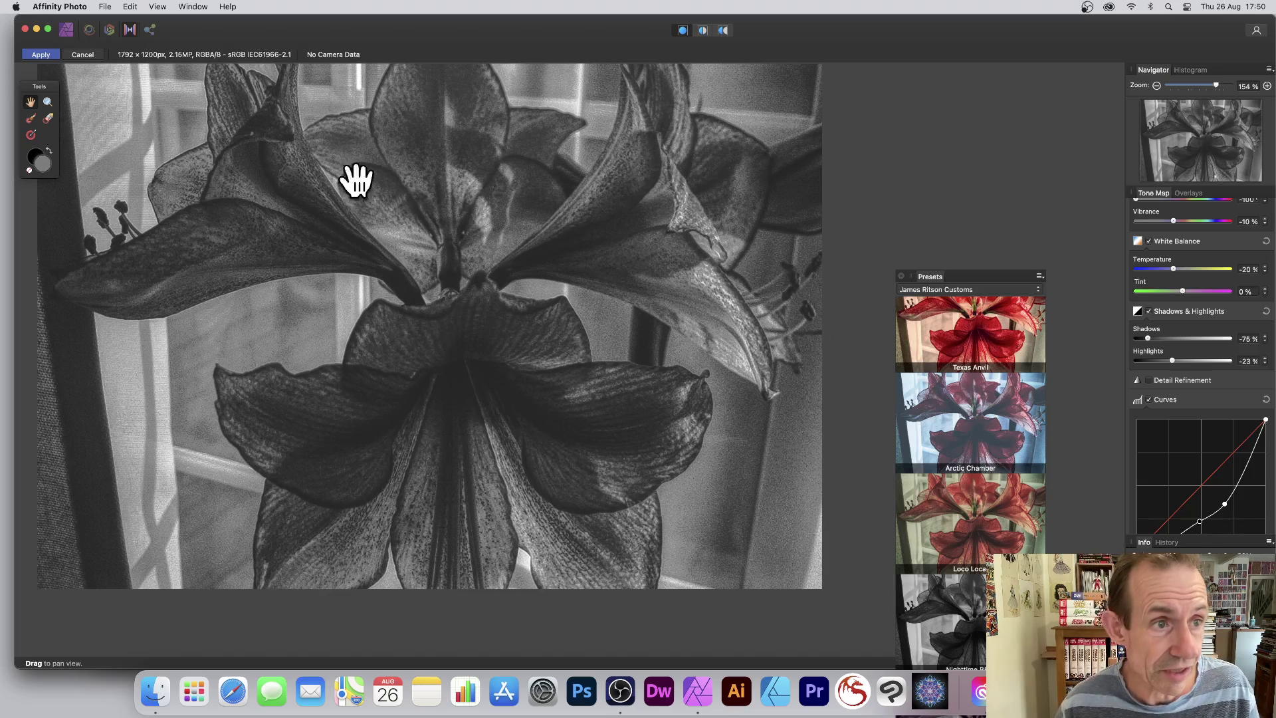
click(41, 54)
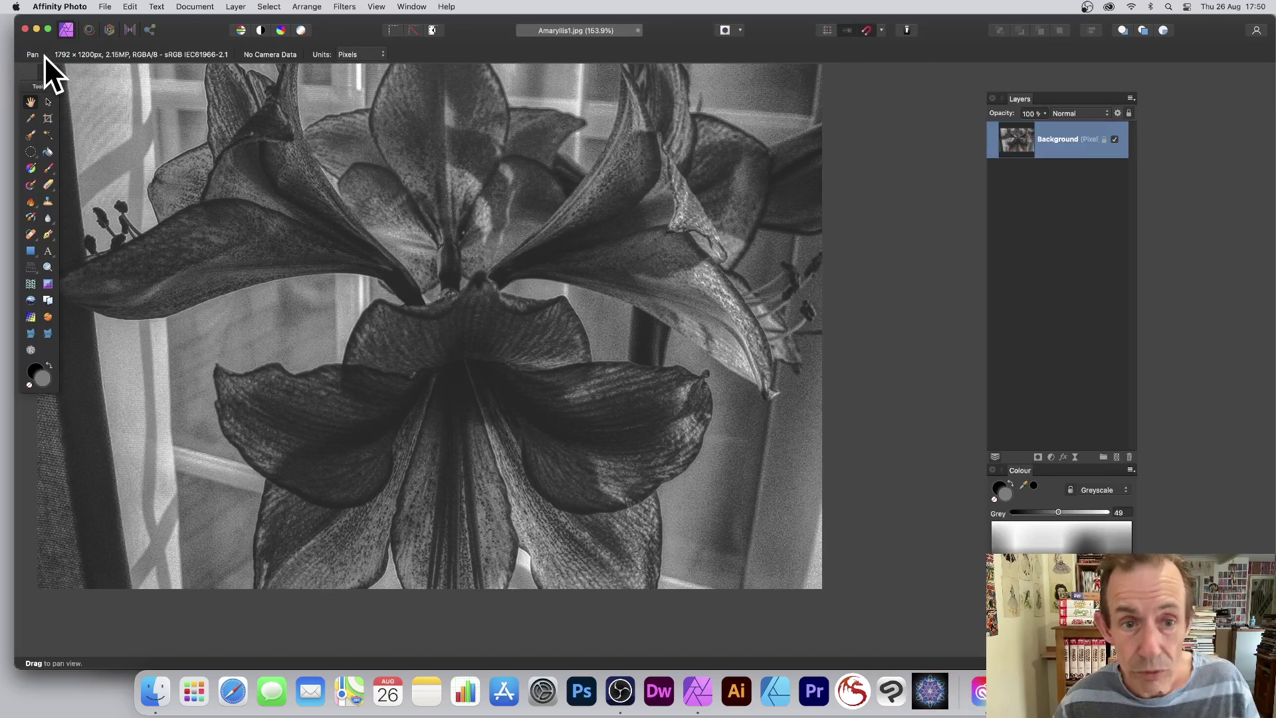
- Fade the tone mapping to 98% with the Darker Colour blend mode, and close the fade settings
click(236, 7)
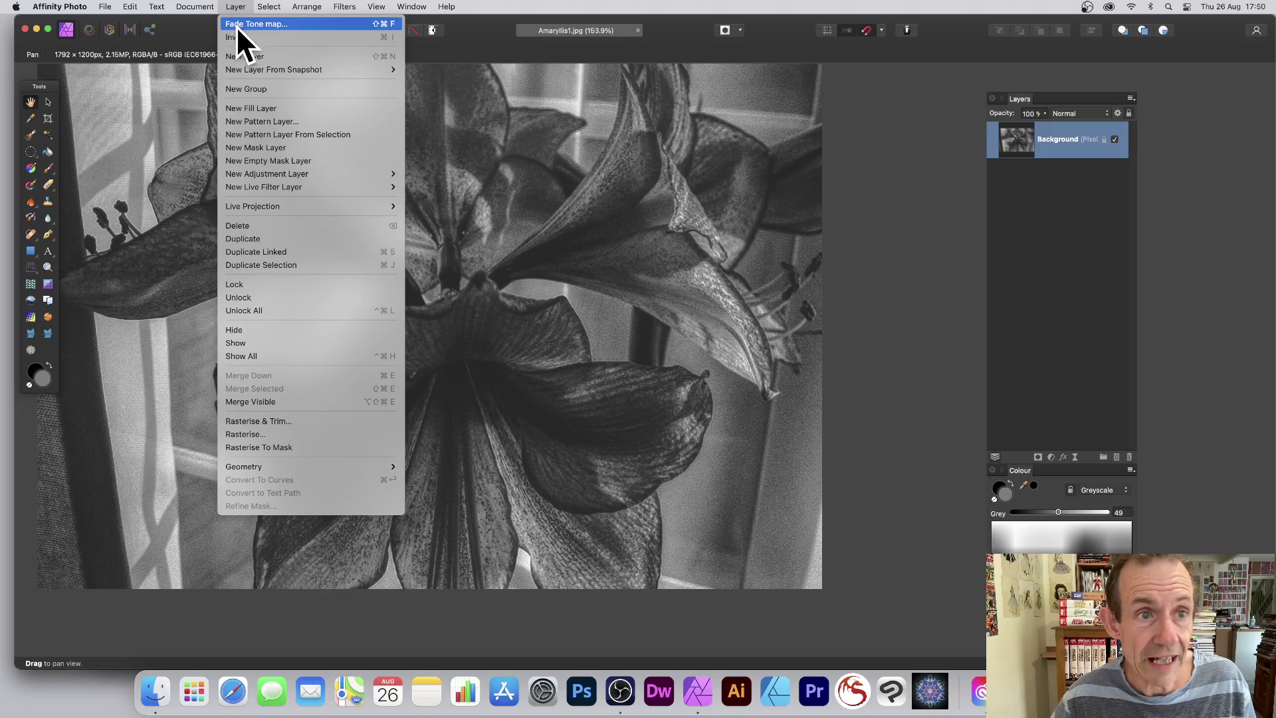
click(268, 25)
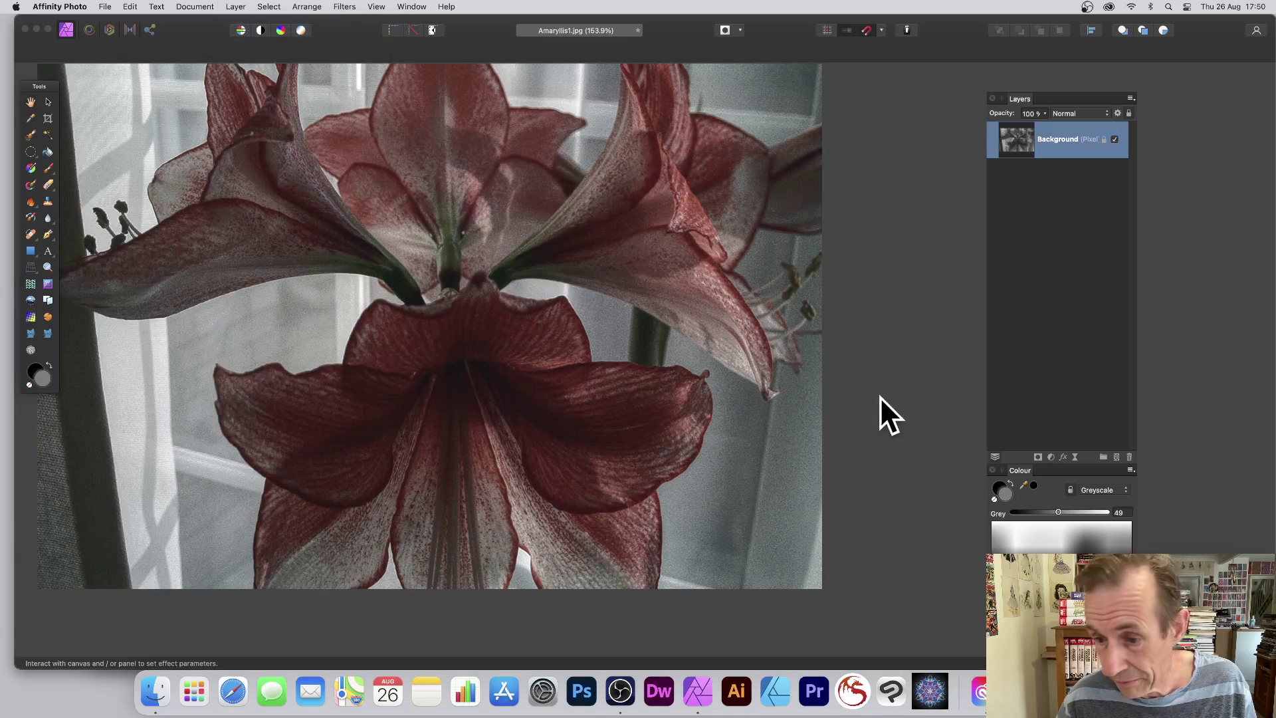
mouse_move(729, 216)
mouse_down()
mouse_move(688, 210)
mouse_move(715, 235)
mouse_up()
click(651, 259)
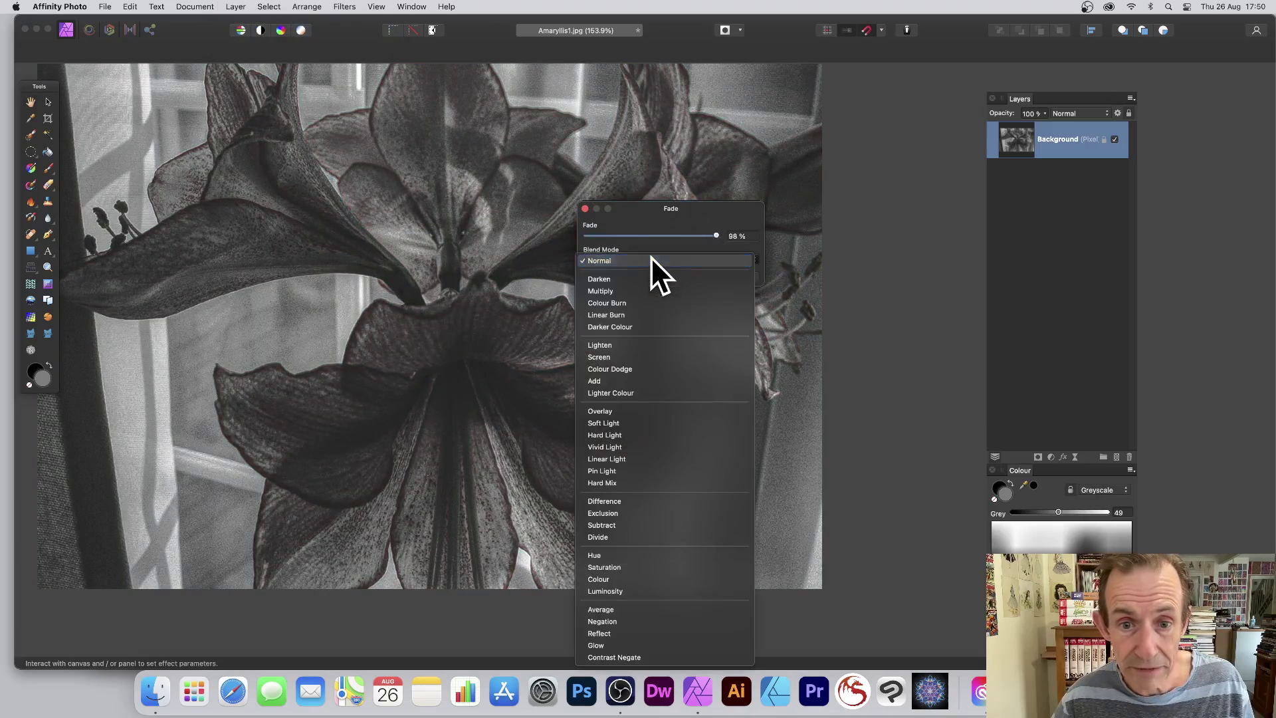
click(628, 327)
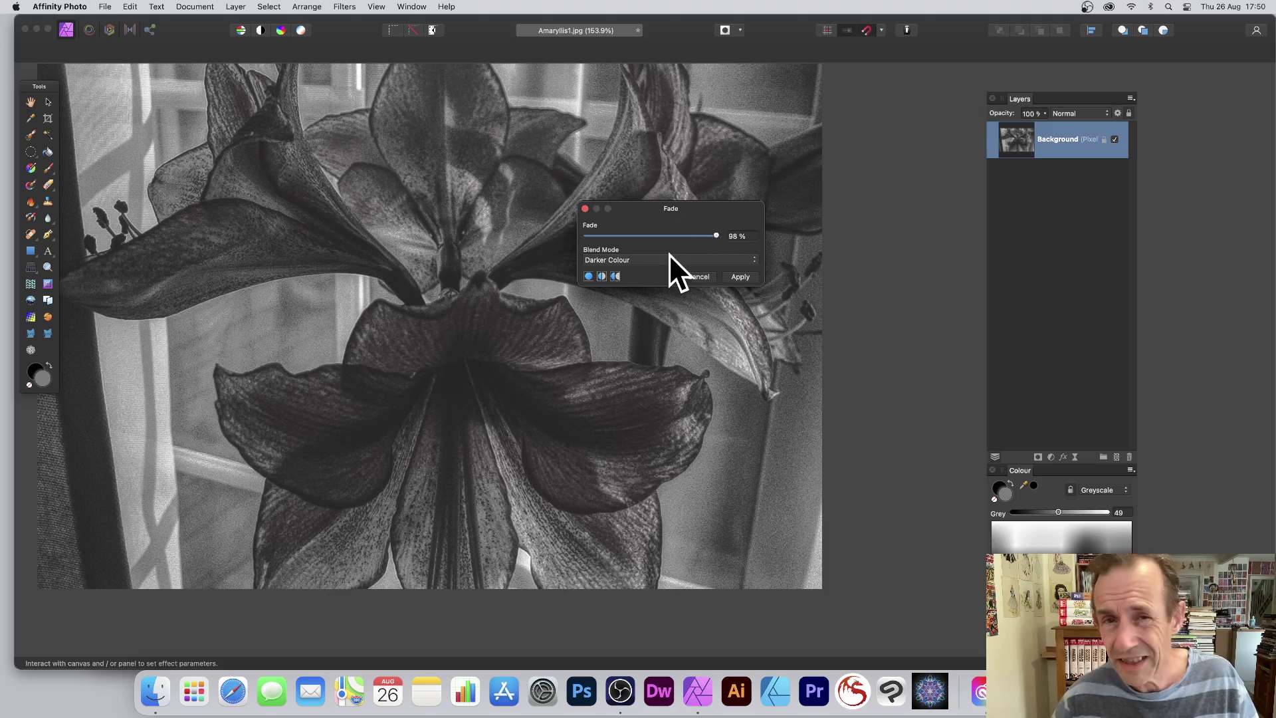
click(584, 210)
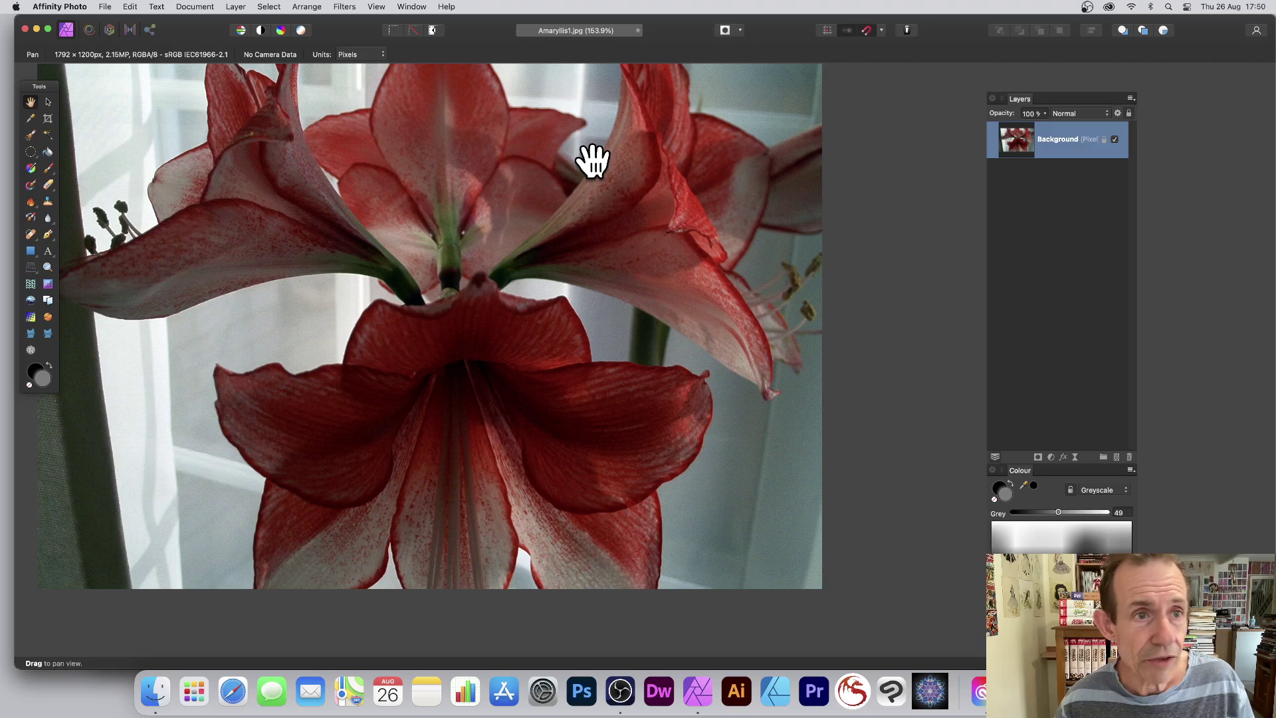
- Convert the document to the Grey/8 colour format with the Greyscale D50 profile, and undo the conversion
click(199, 5)
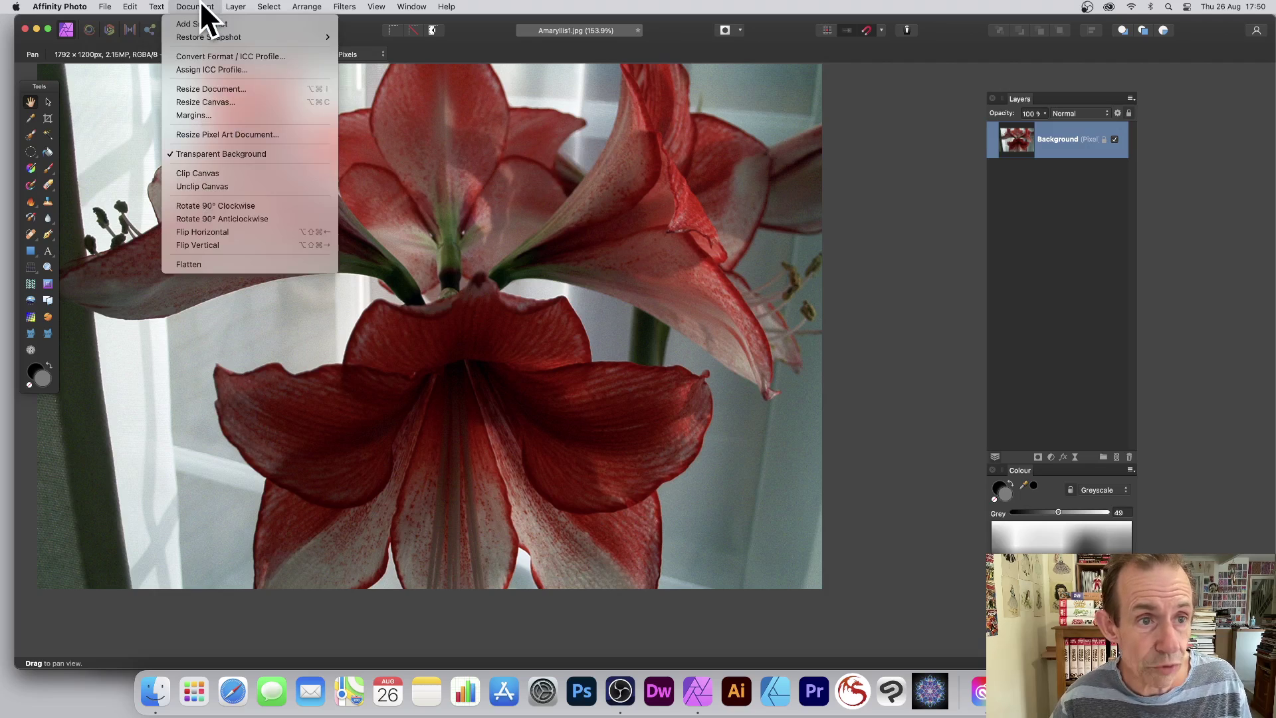
click(230, 57)
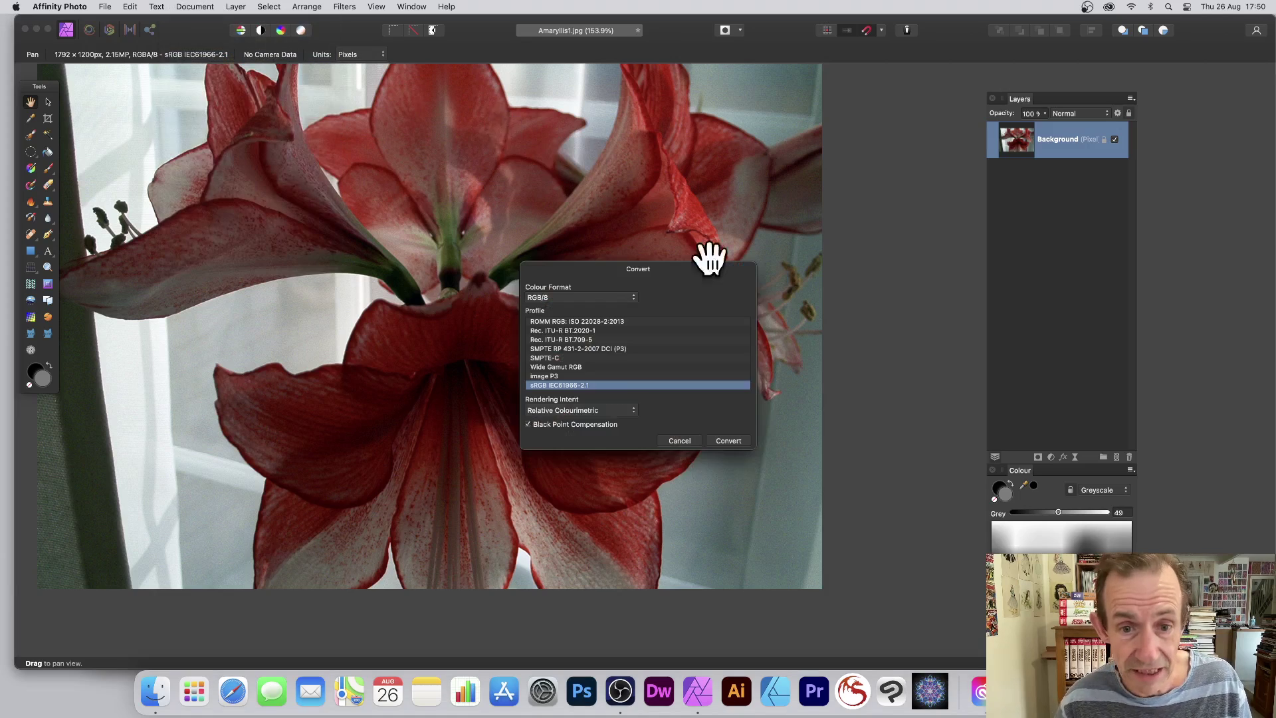
drag(565, 266, 524, 109)
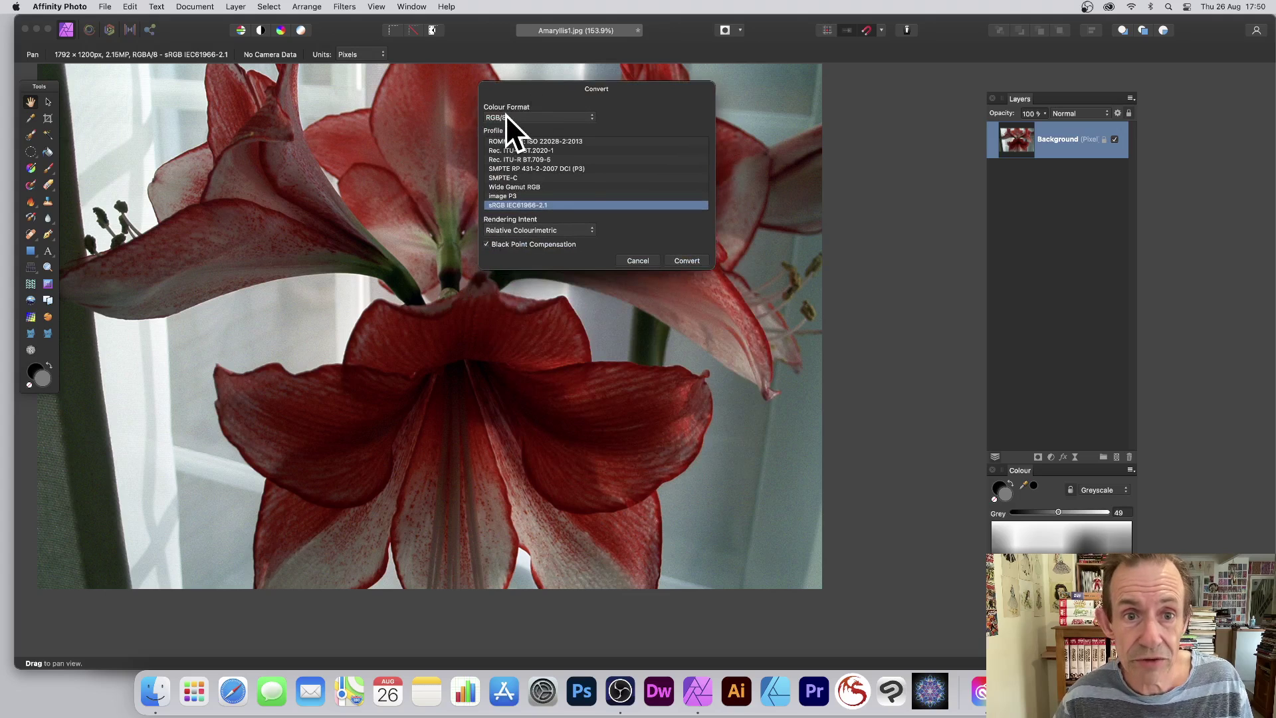
click(504, 117)
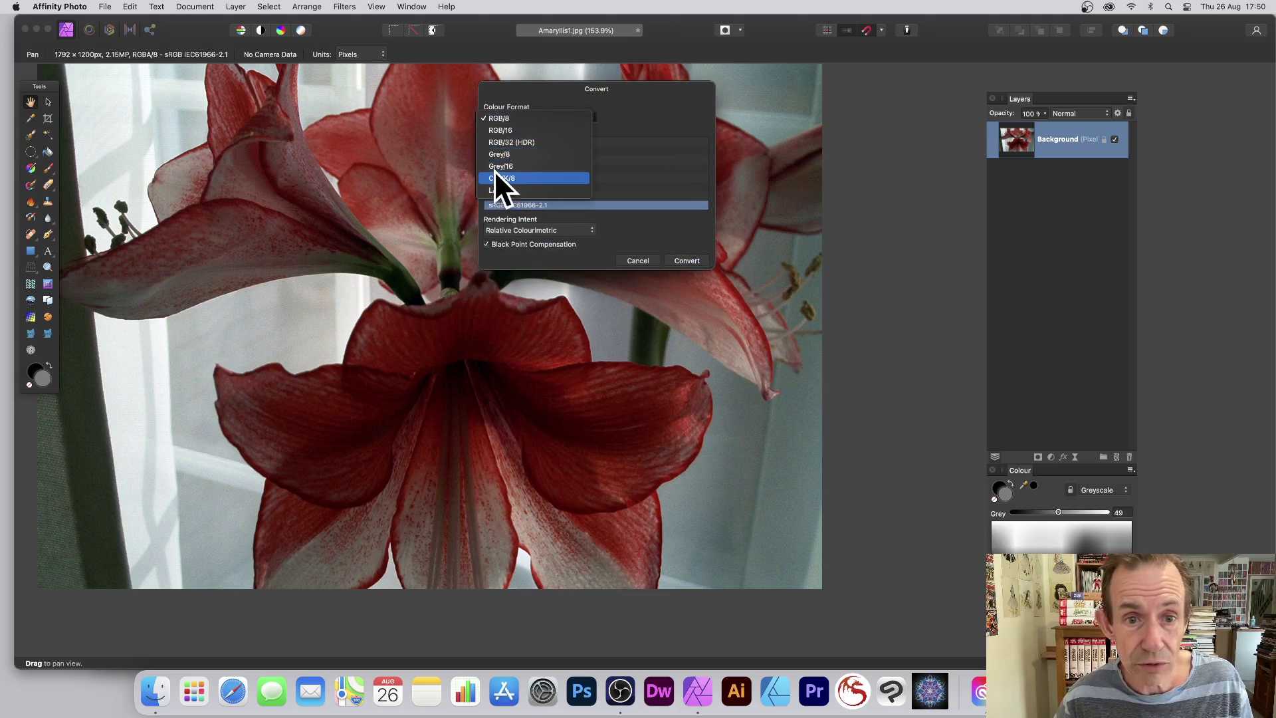
click(509, 156)
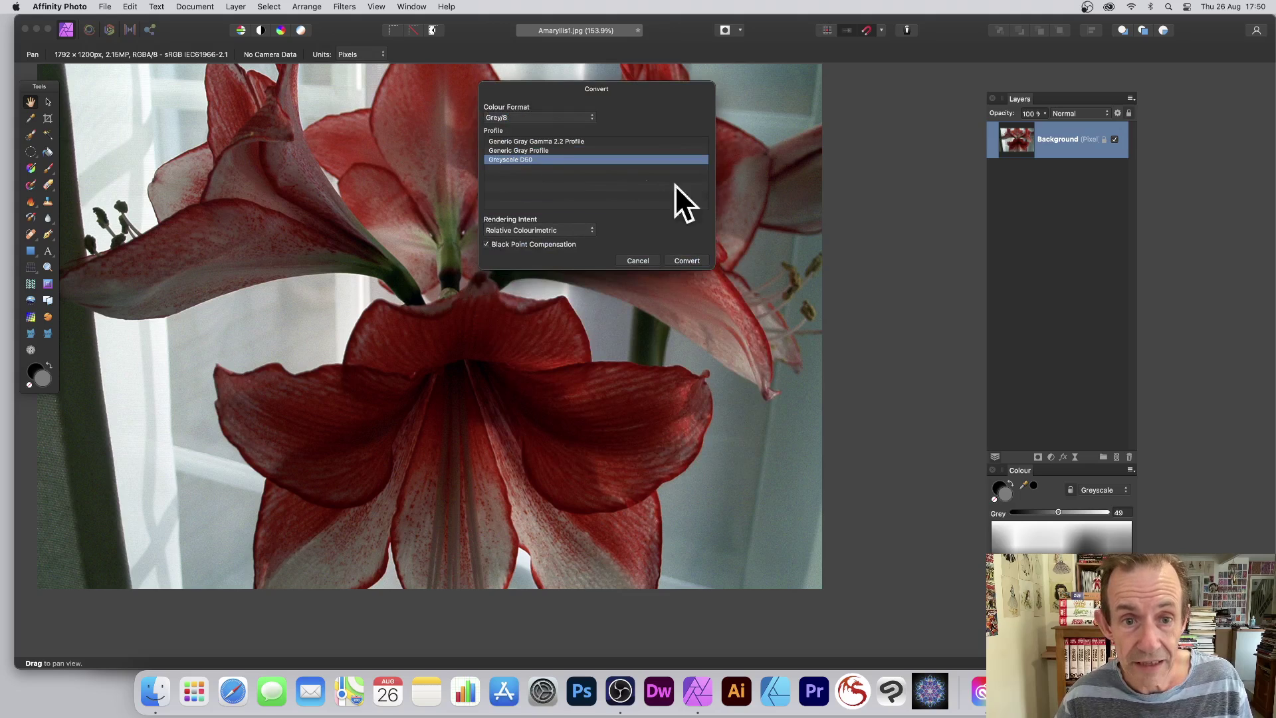
click(687, 261)
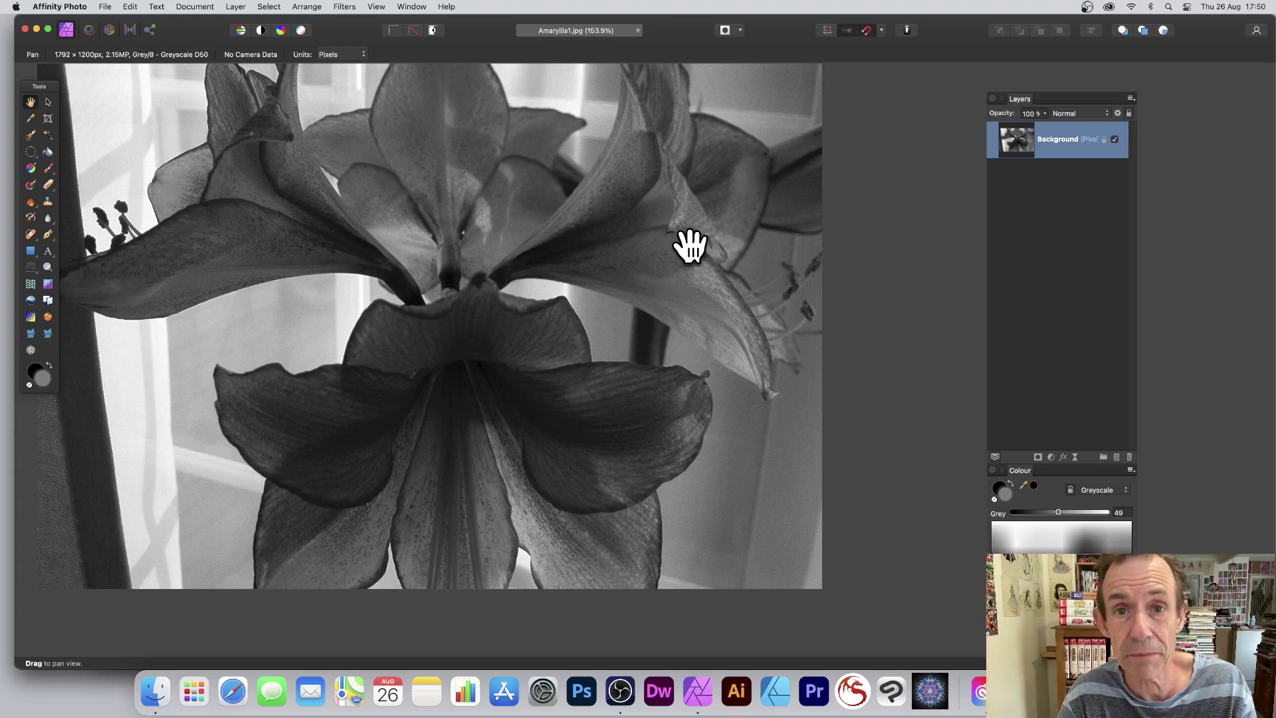
key(super+z)
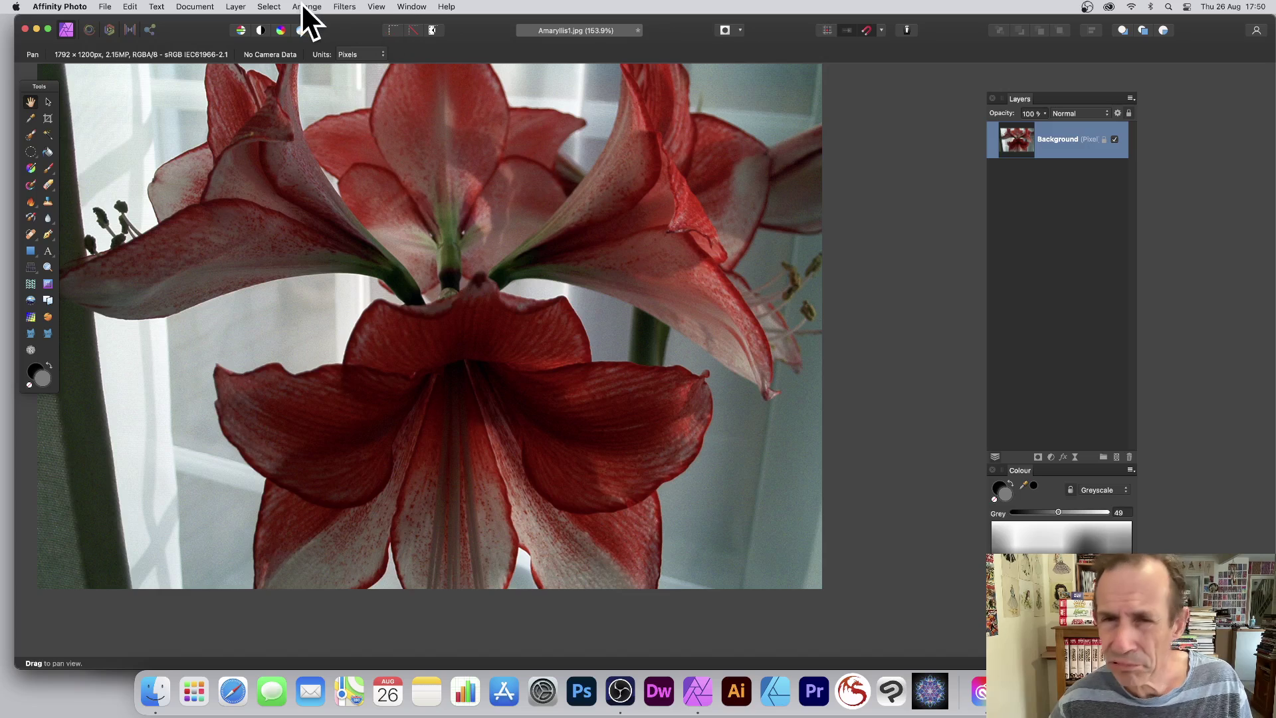
- Add a Black & White adjustment layer with Red at 61% and Yellow at -30%
click(235, 7)
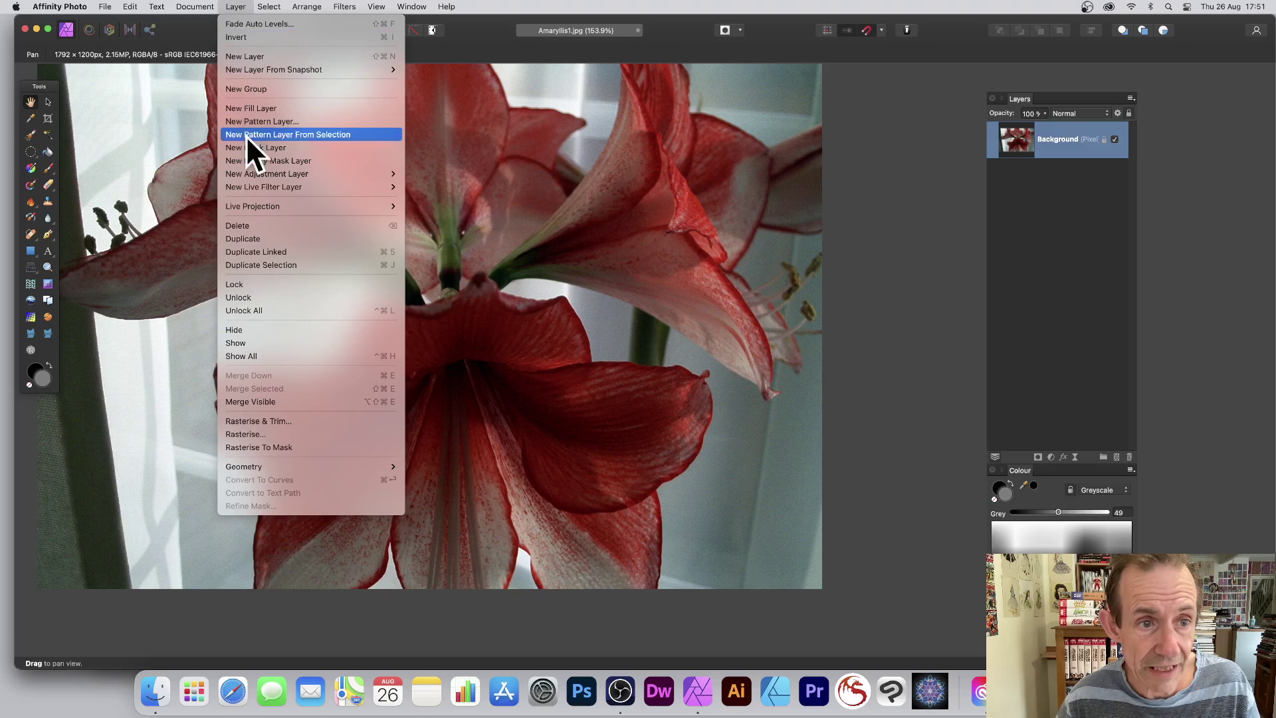
mouse_move(261, 174)
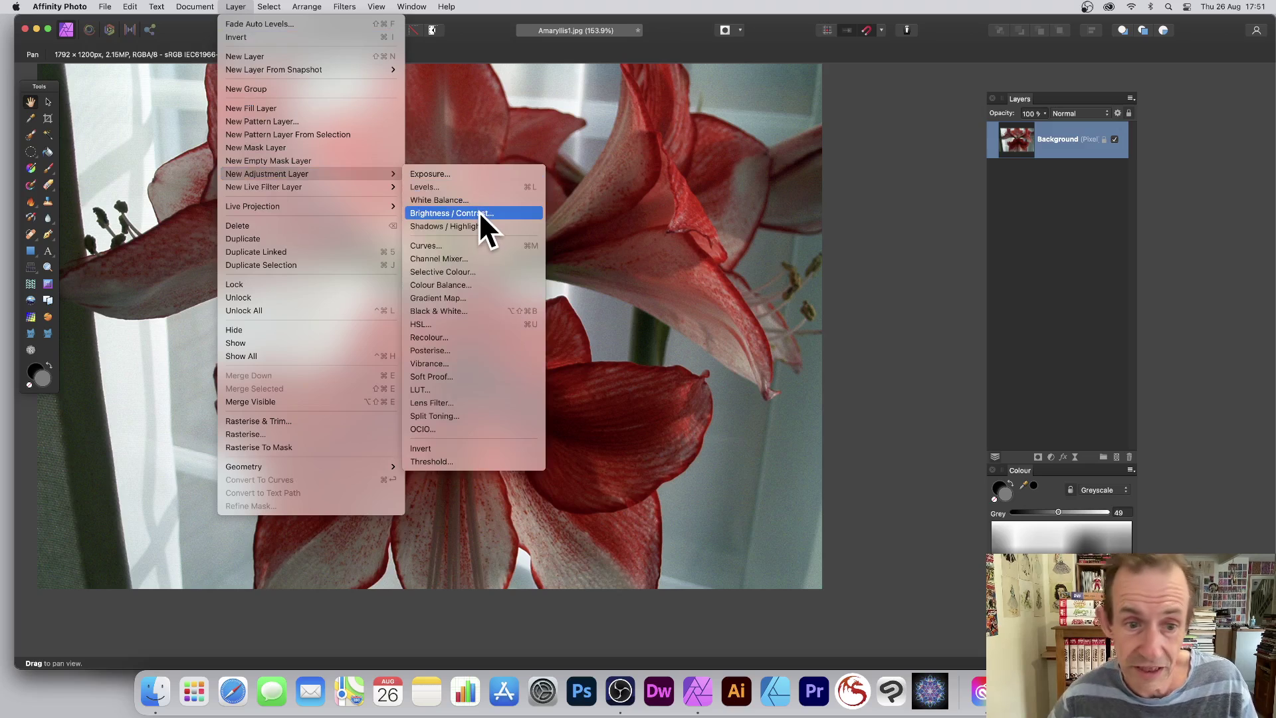
click(476, 313)
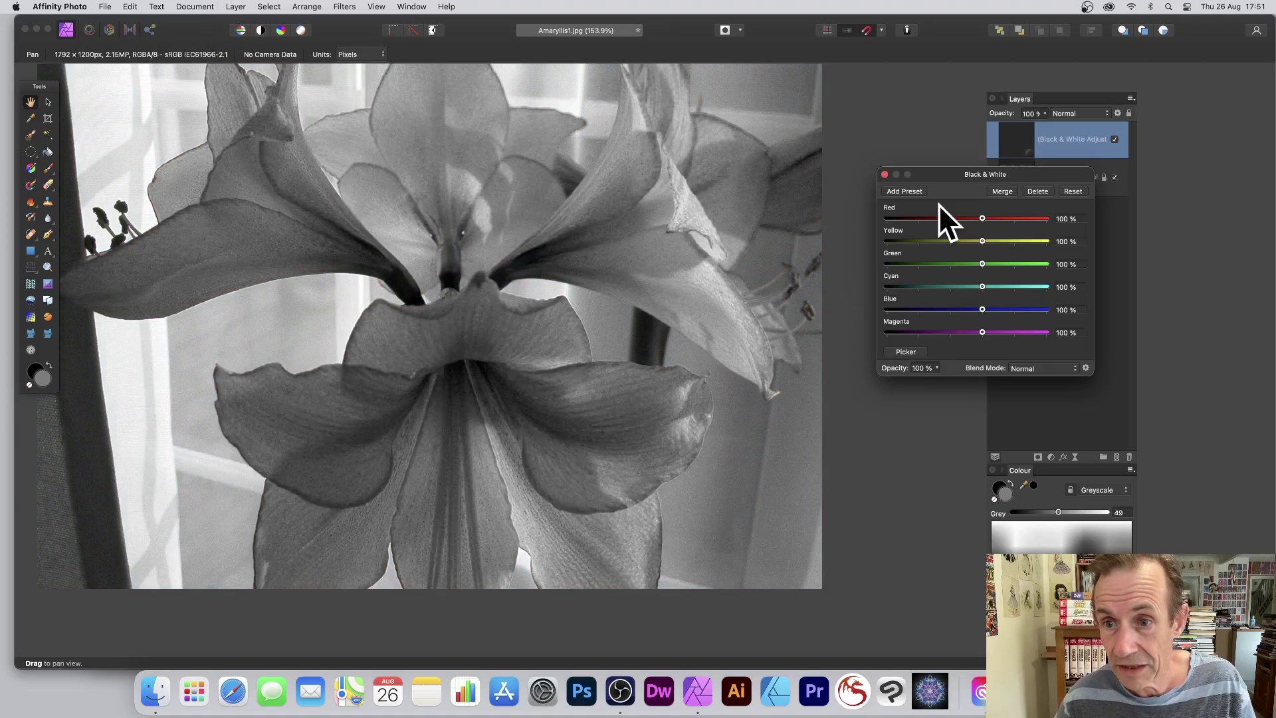
drag(967, 173, 615, 125)
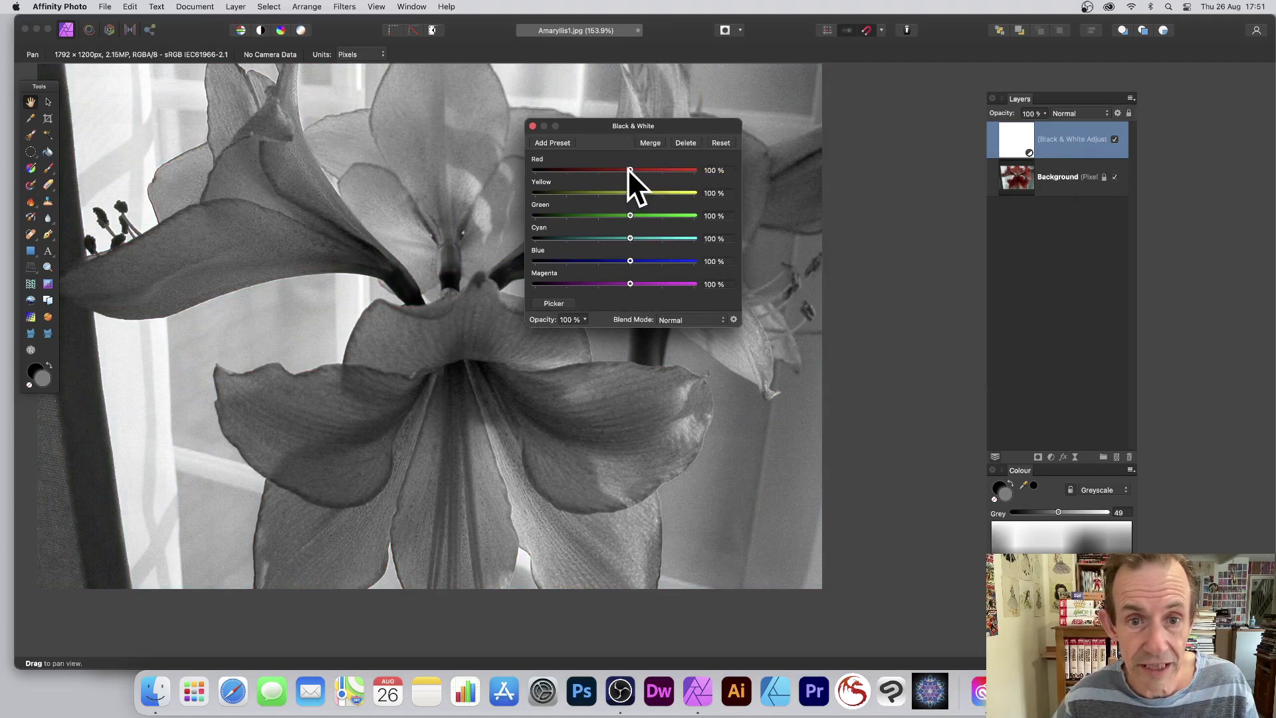
drag(628, 170, 589, 192)
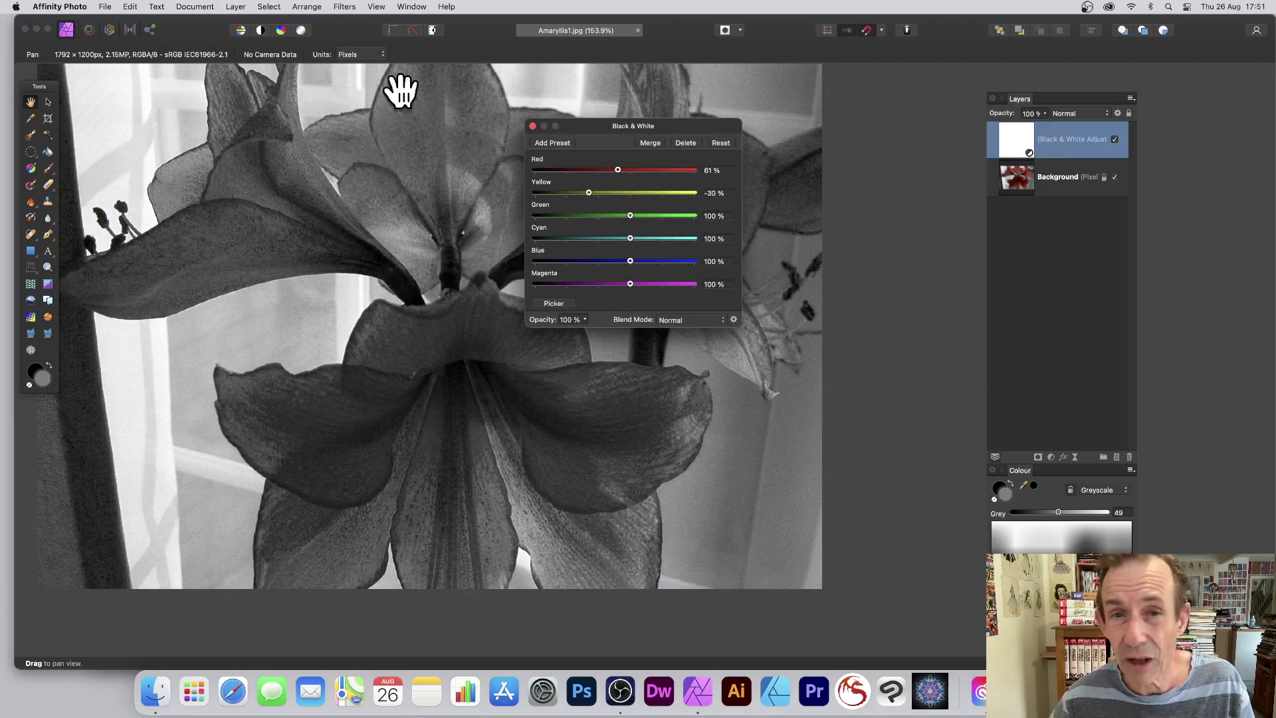
- Set the Black & White adjustment's Yellow to 182%, Green to 209%, Cyan to 133% and Magenta to 46%
drag(602, 123, 826, 142)
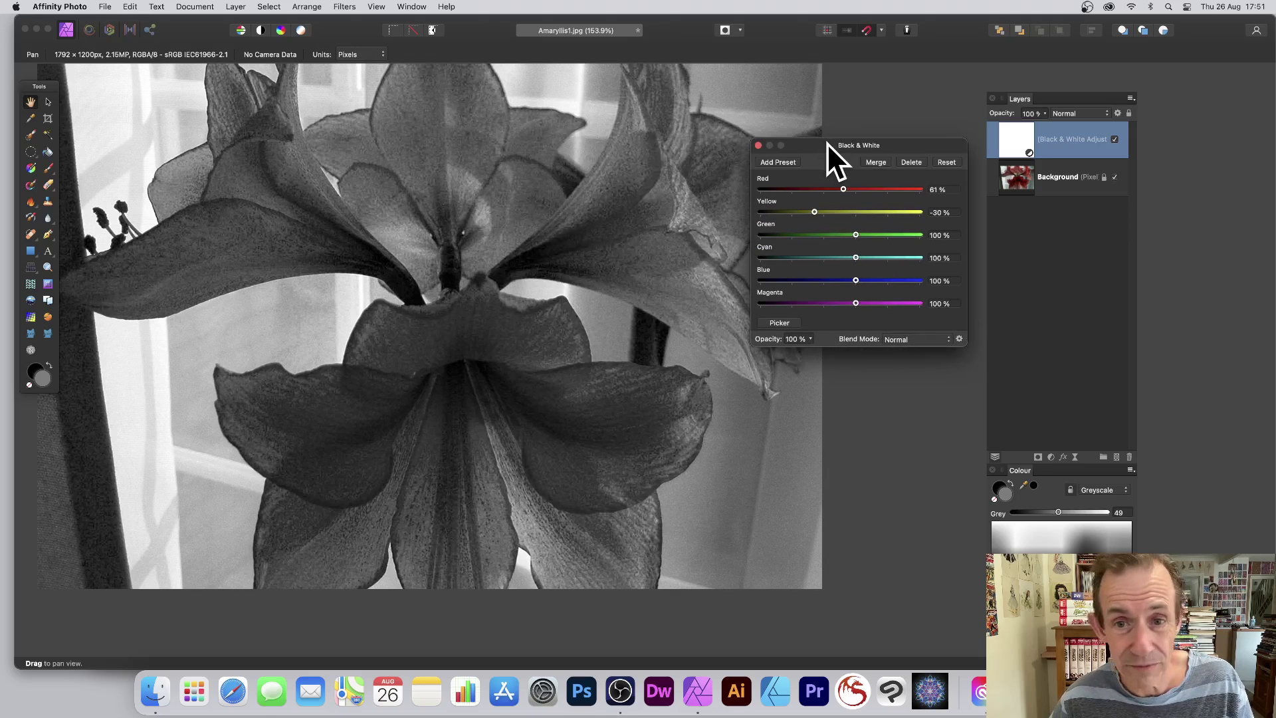
drag(831, 210, 882, 215)
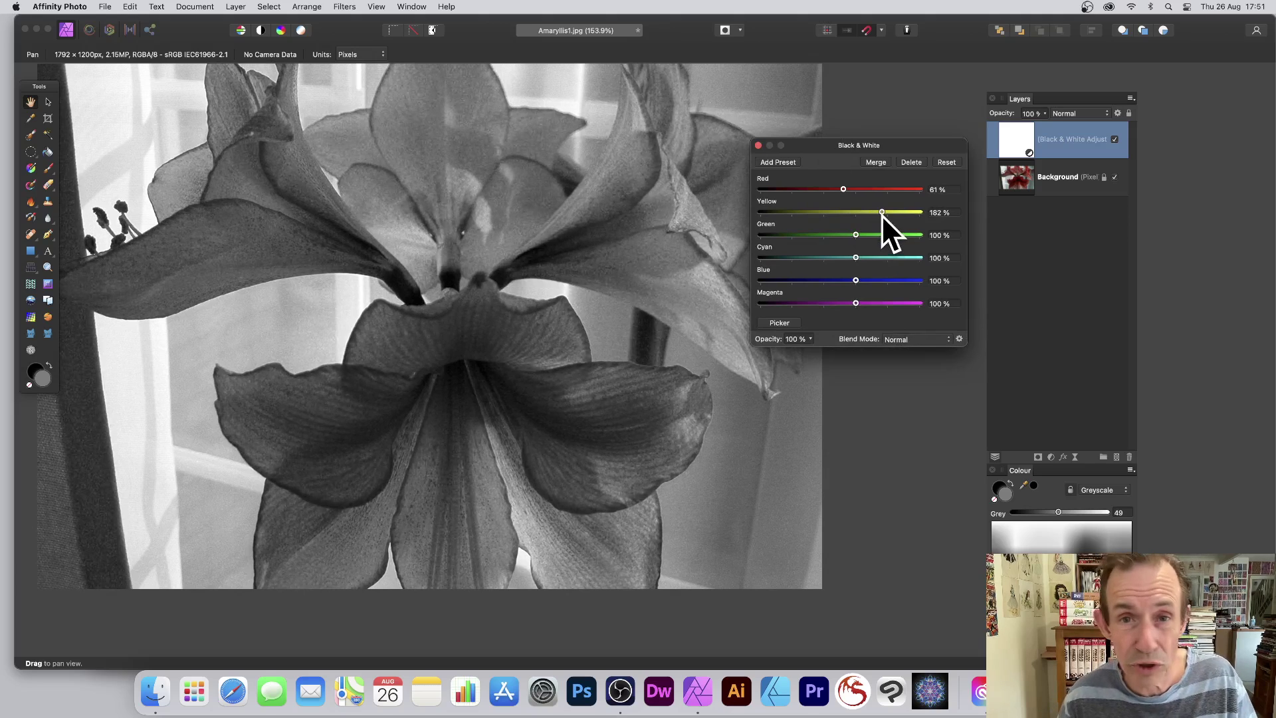
drag(844, 234, 866, 258)
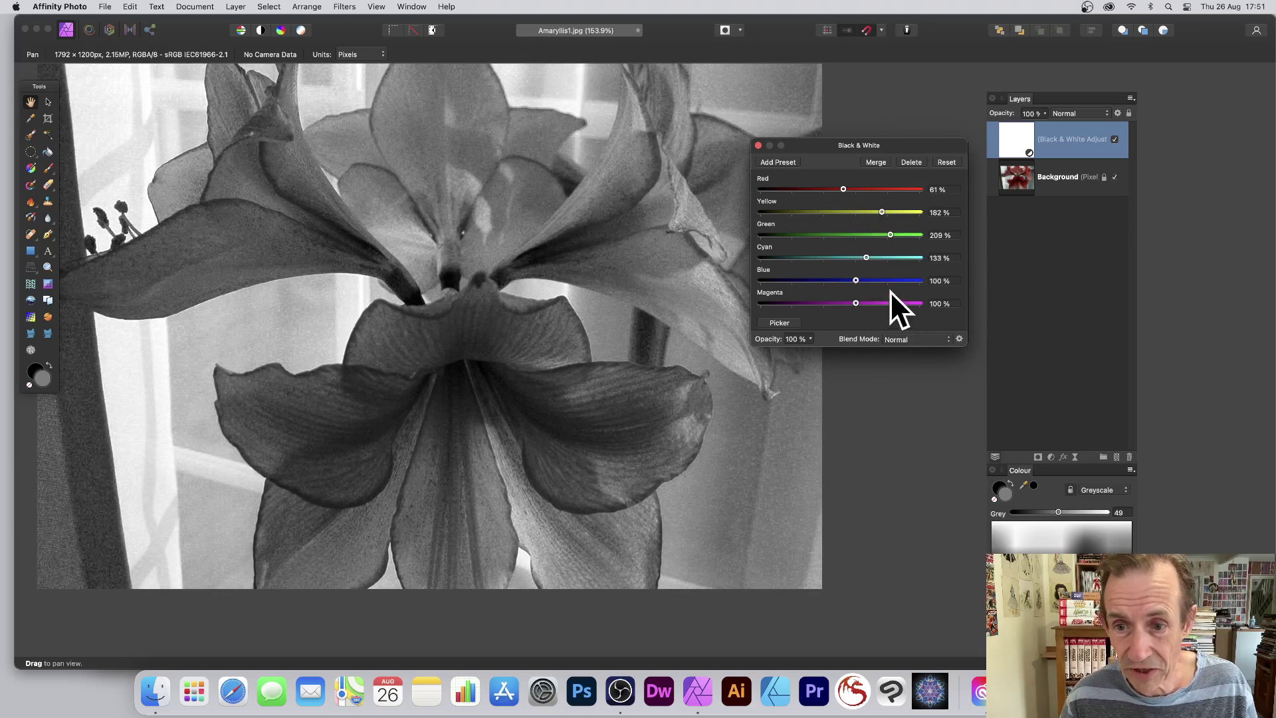
drag(865, 303, 839, 303)
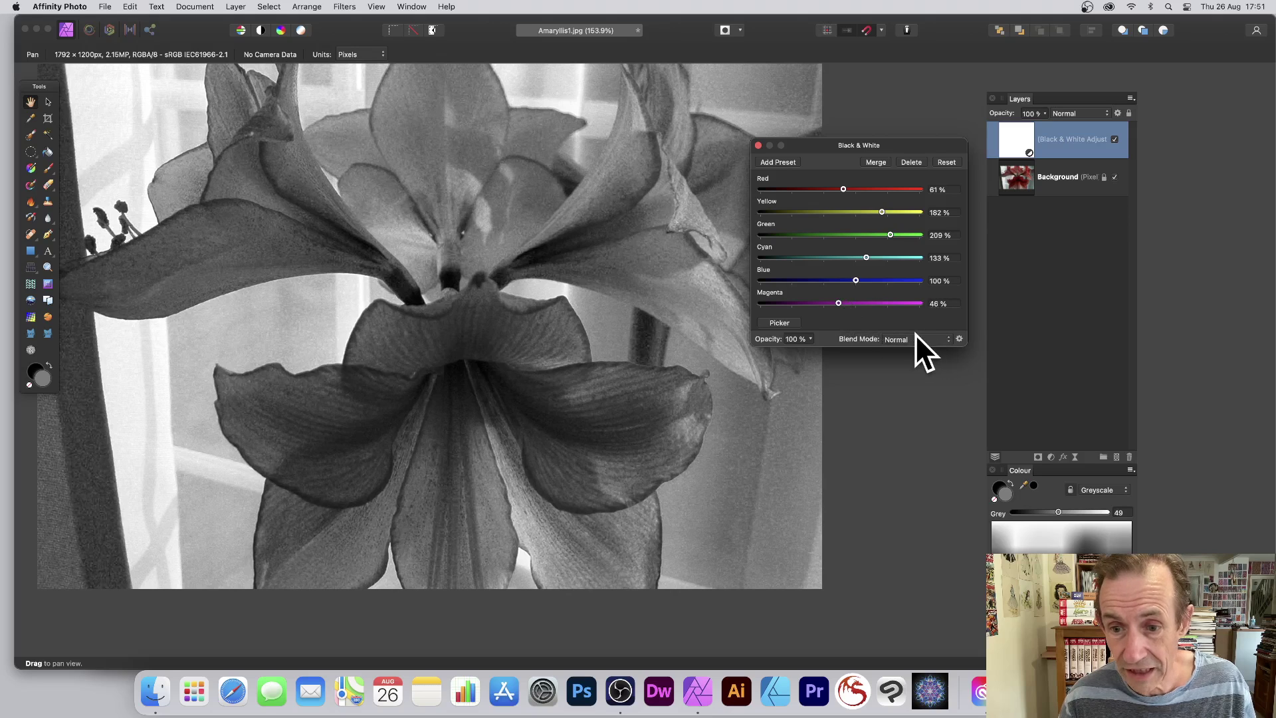
click(757, 145)
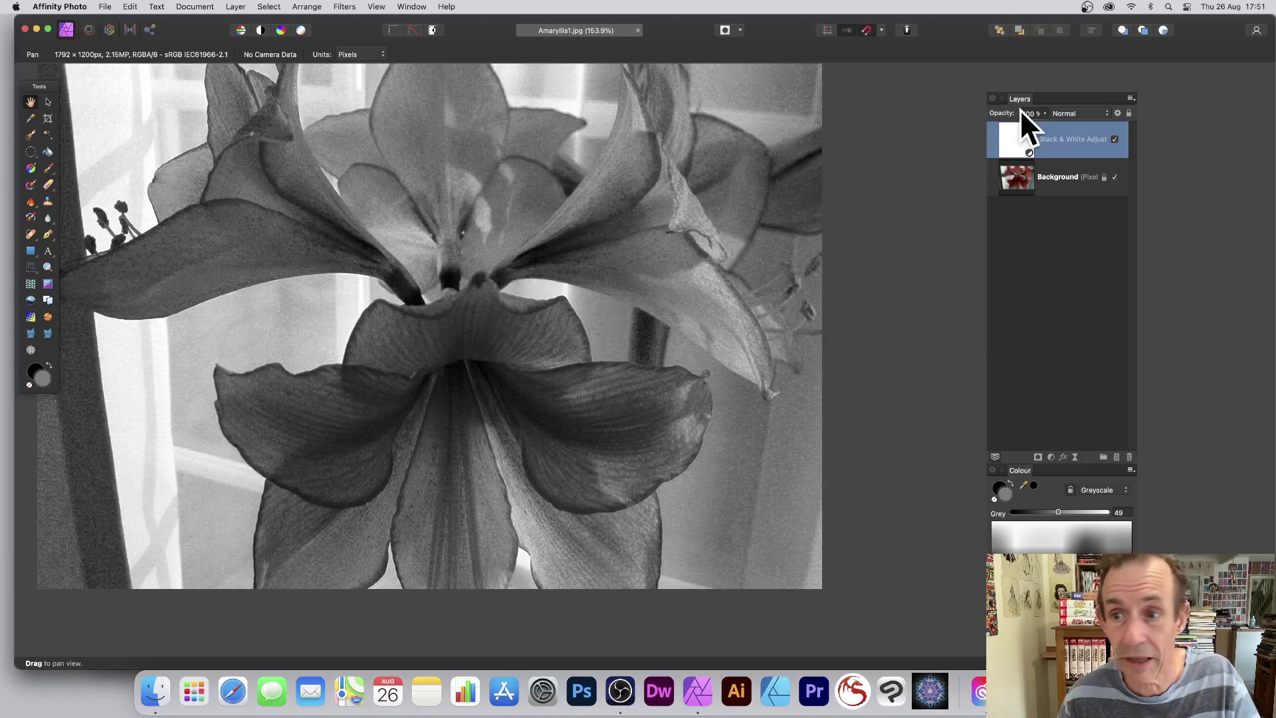
- Reopen the Black & White adjustment and lower its Red value further to darken the petals
double_click(1012, 132)
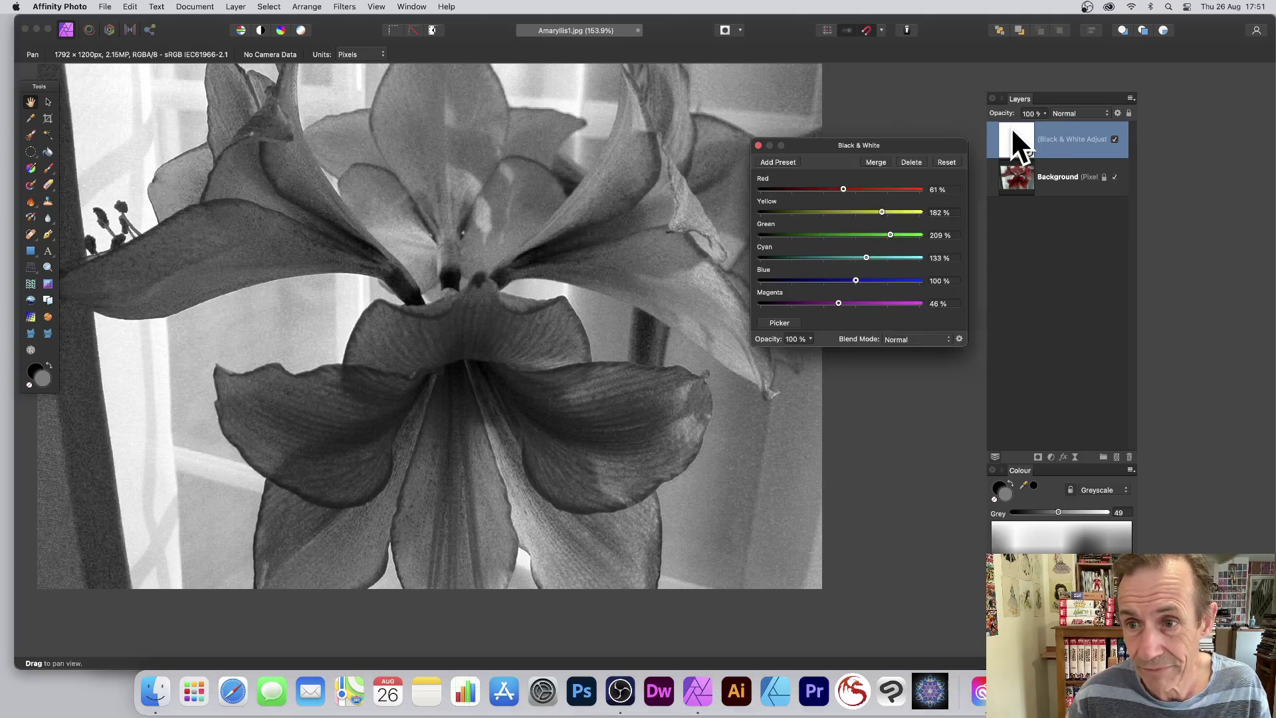
drag(836, 185, 822, 185)
click(758, 144)
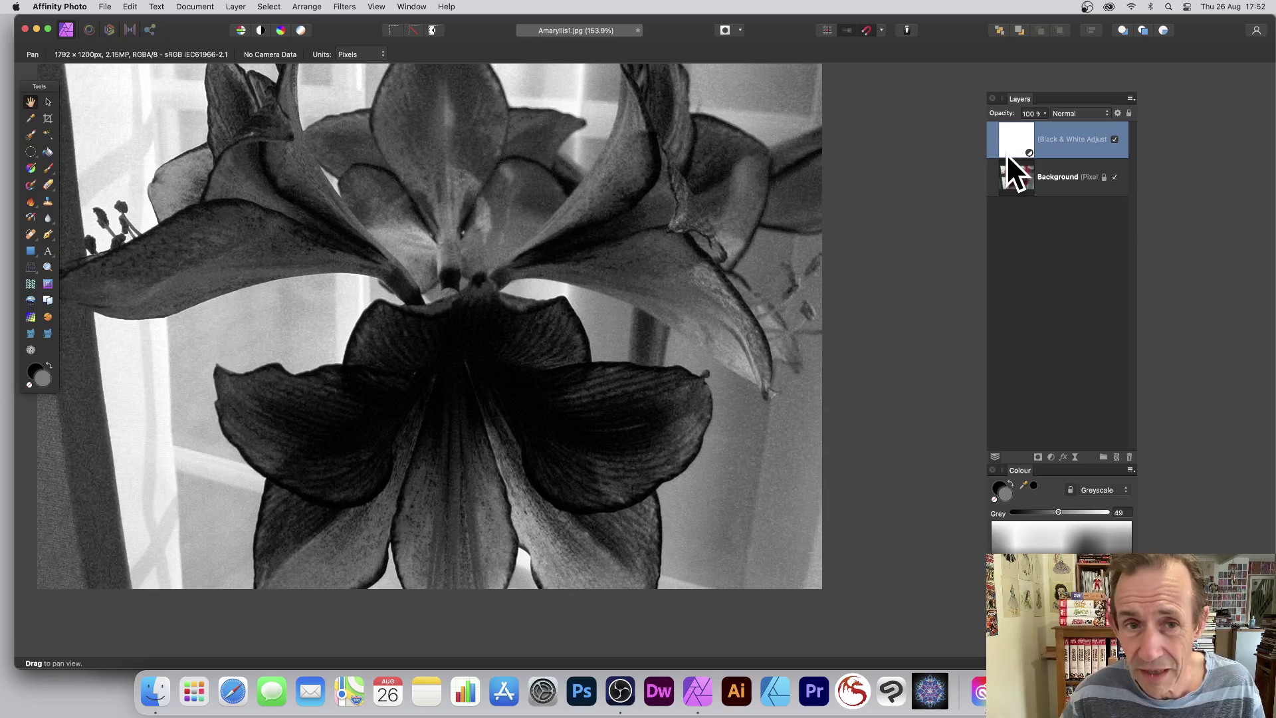
- Undo the Black & White changes back to the plain colour photo without the adjustment layer
key(super+z)
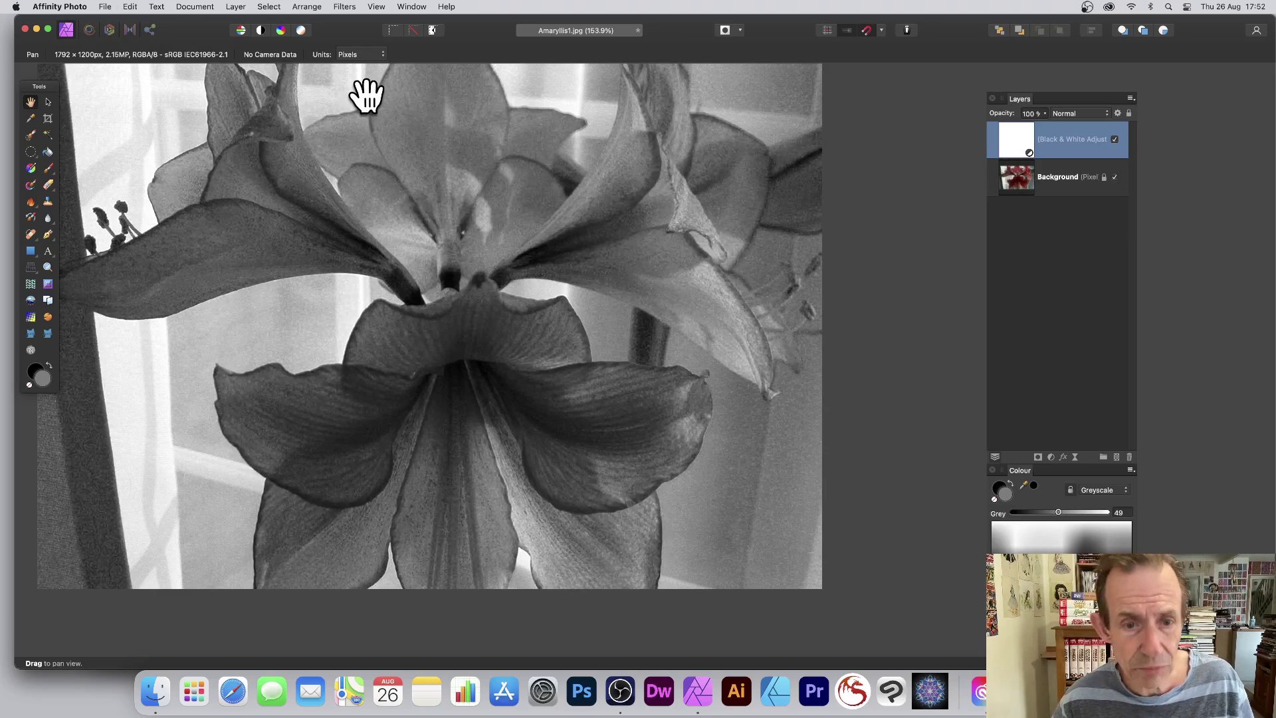
key(super+z)
key(super+z)
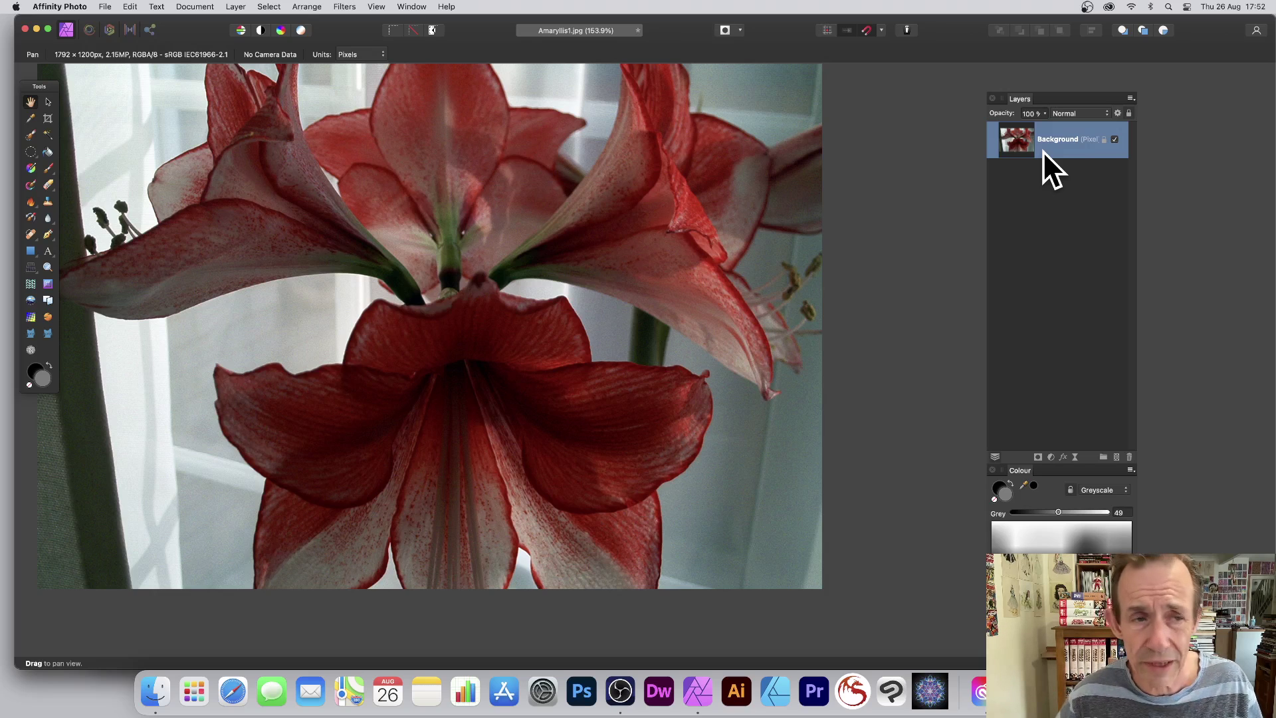
- Add a Curves adjustment layer and switch its colour model from RGB to Gray
click(239, 7)
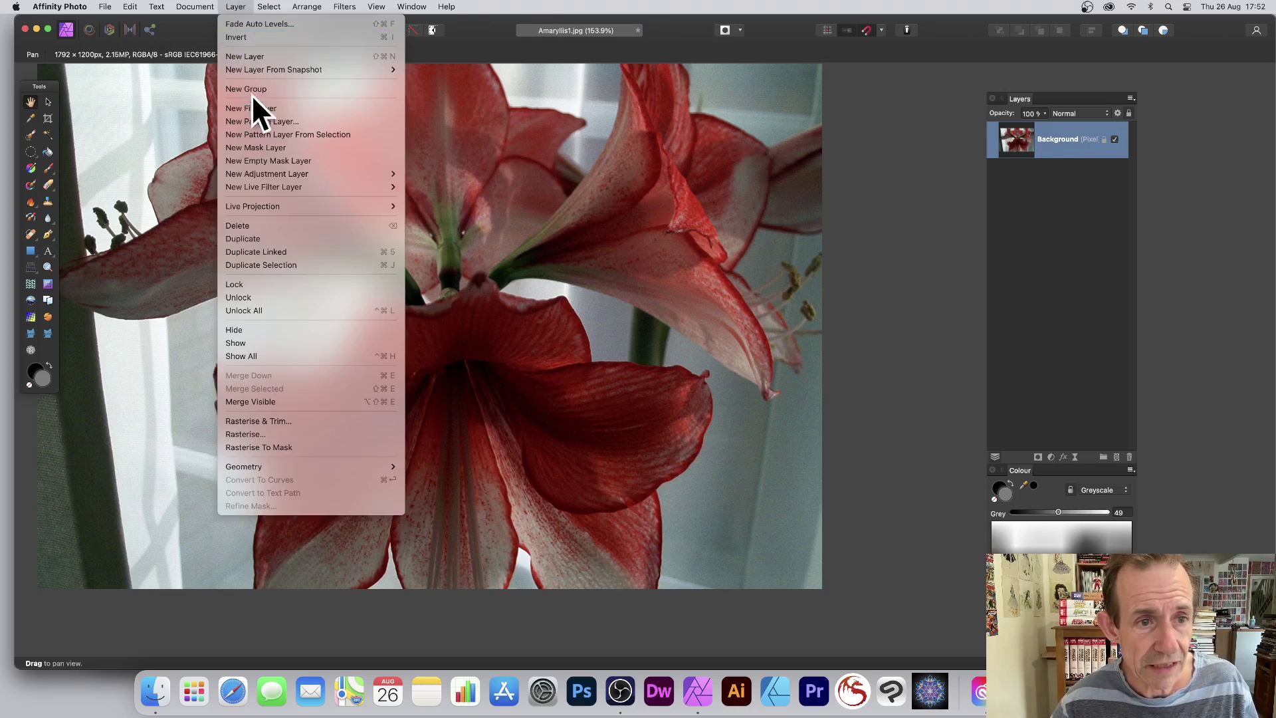
mouse_move(268, 176)
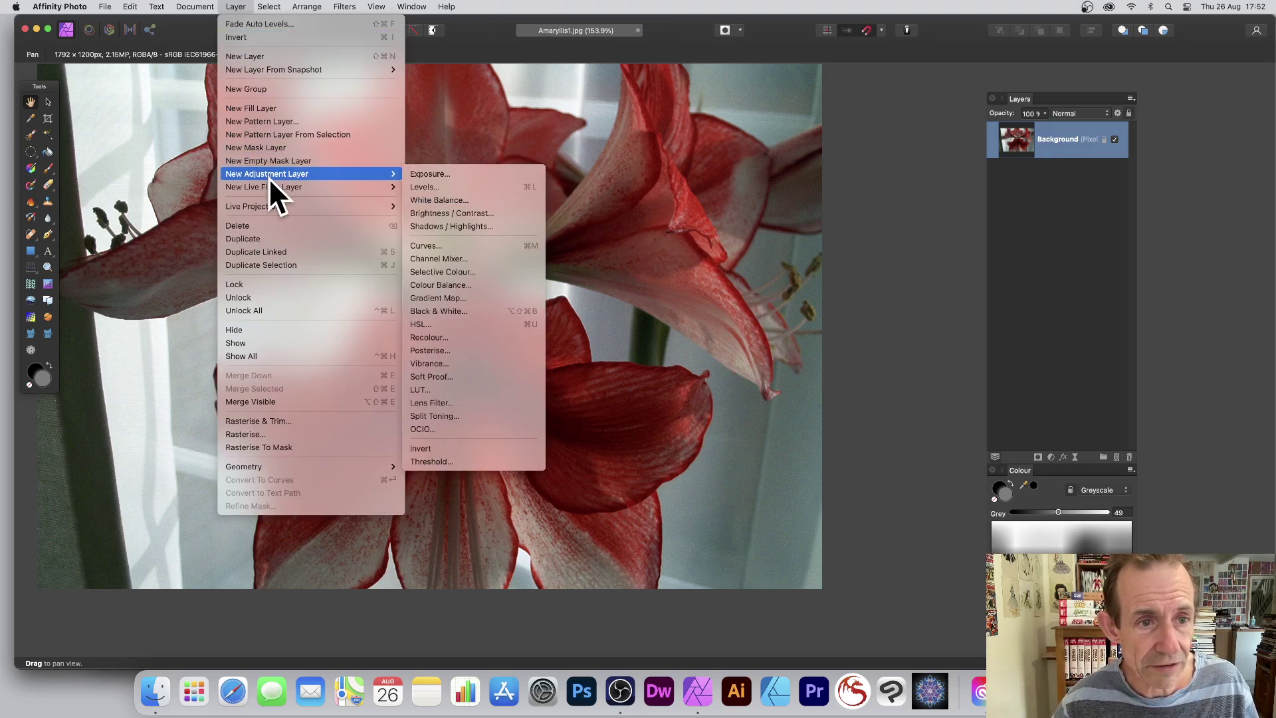
click(455, 244)
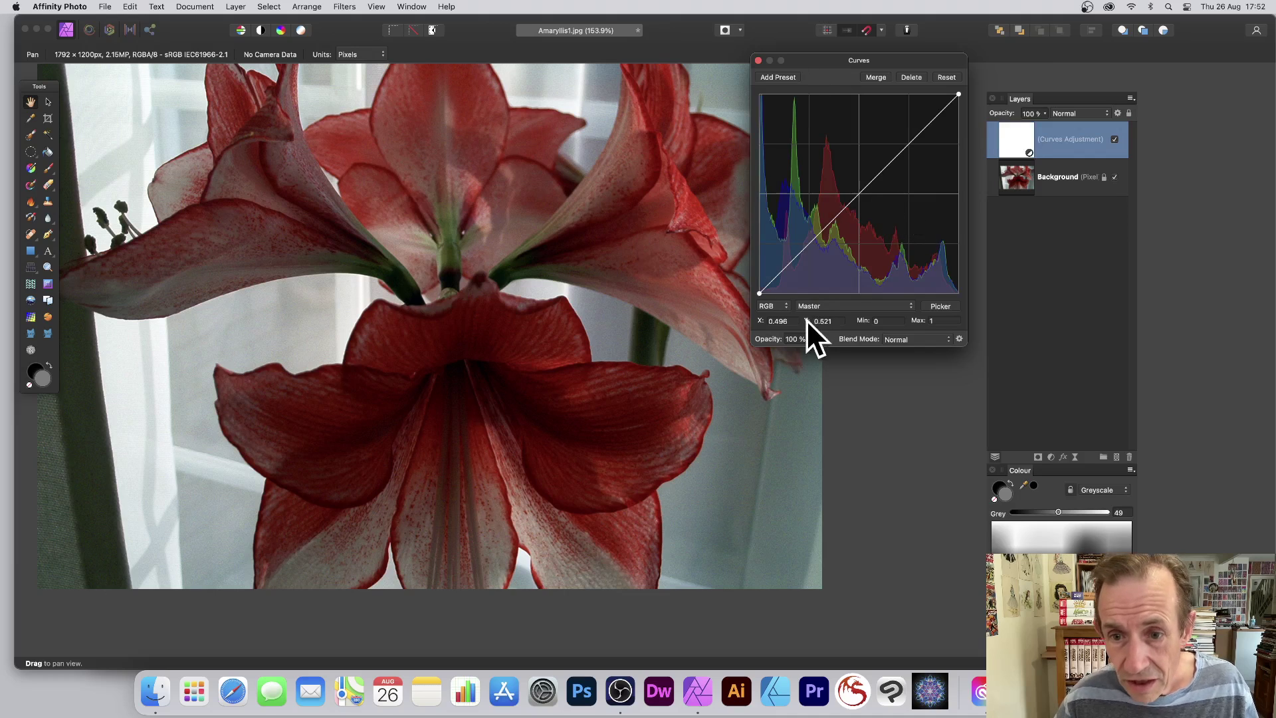
click(811, 306)
click(773, 305)
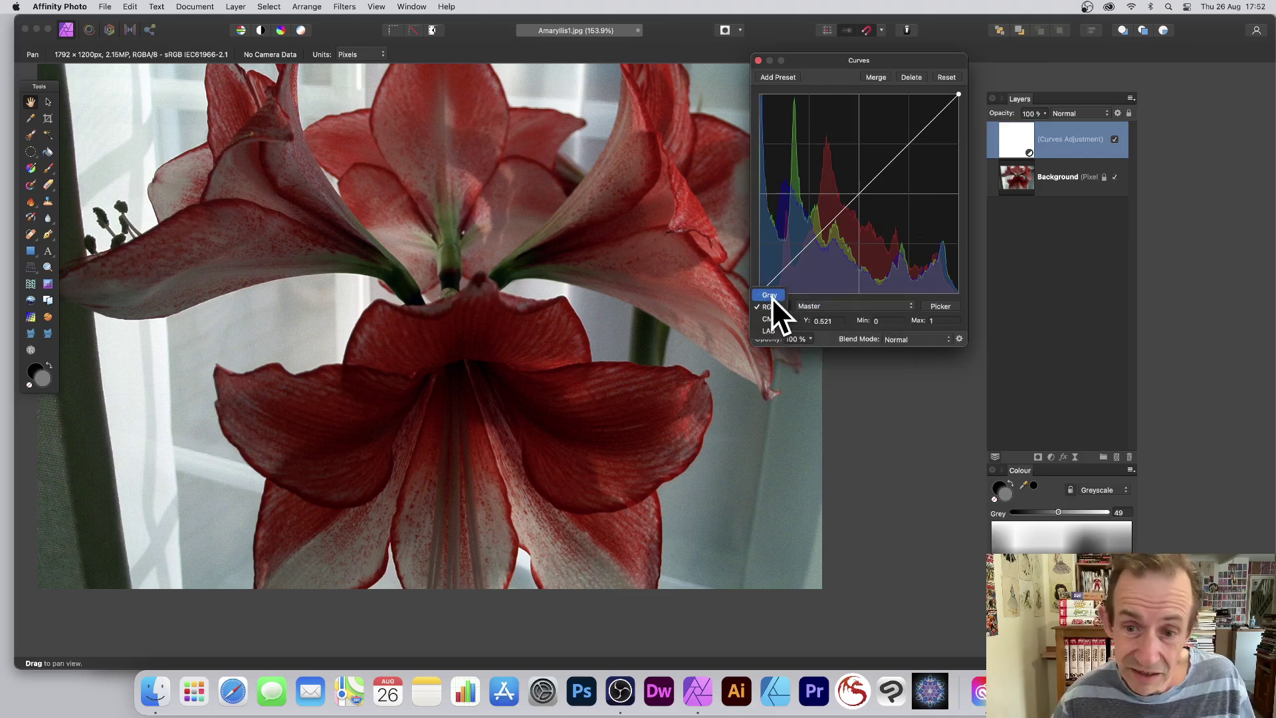
click(771, 296)
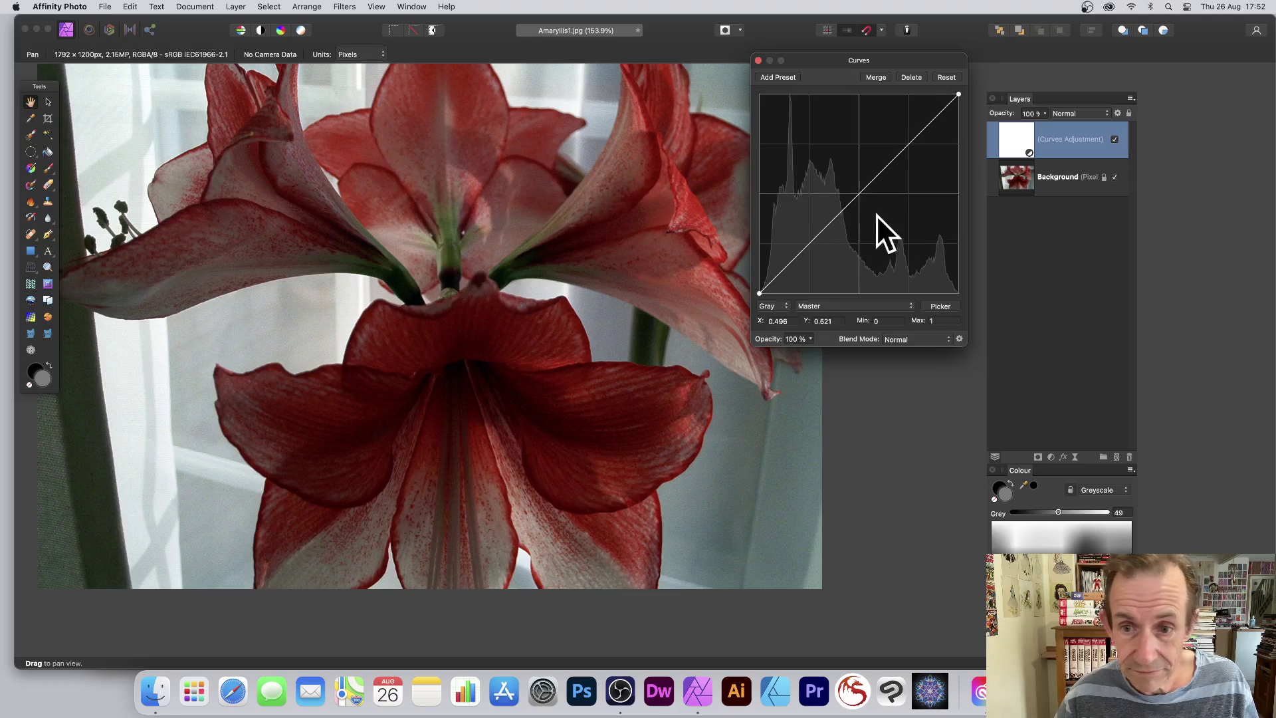
- Bend the gray curve through about X 0.46, Y 0.21 and X 0.63, Y 0.56, and undo the curve changes
drag(840, 213, 853, 252)
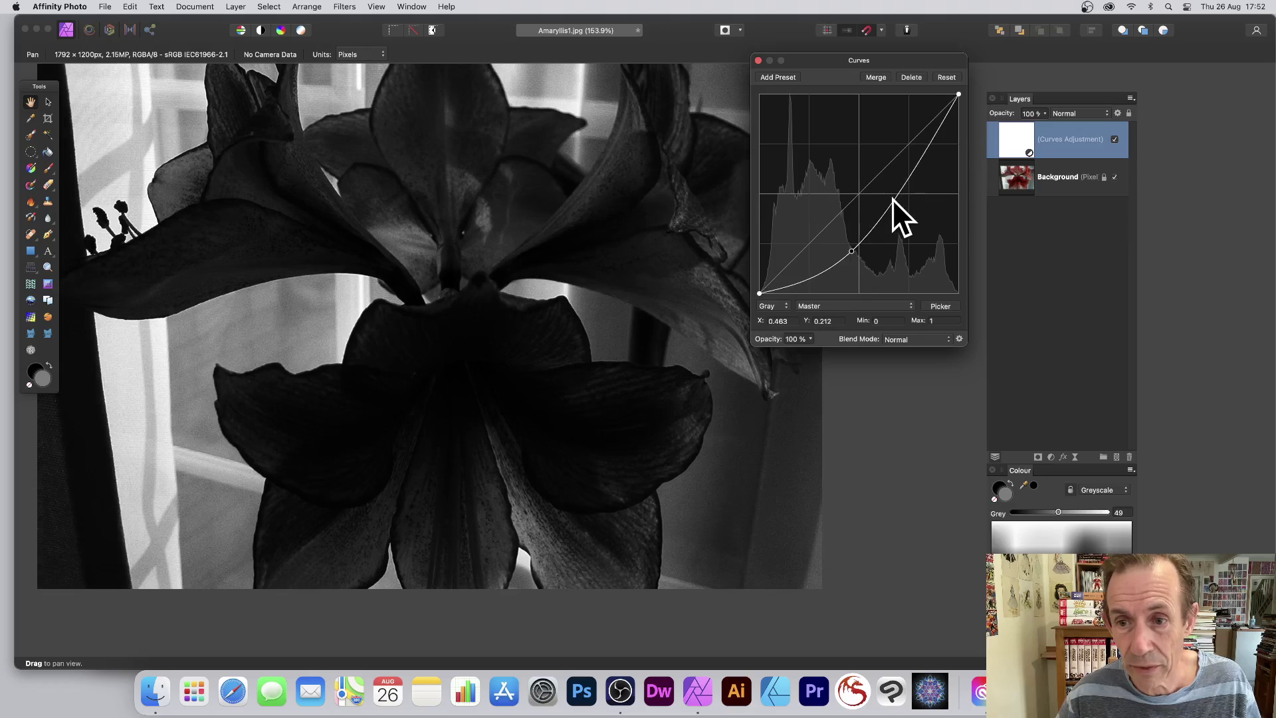
mouse_move(891, 198)
mouse_down()
mouse_move(881, 175)
mouse_move(899, 213)
mouse_move(871, 175)
mouse_move(885, 179)
mouse_up()
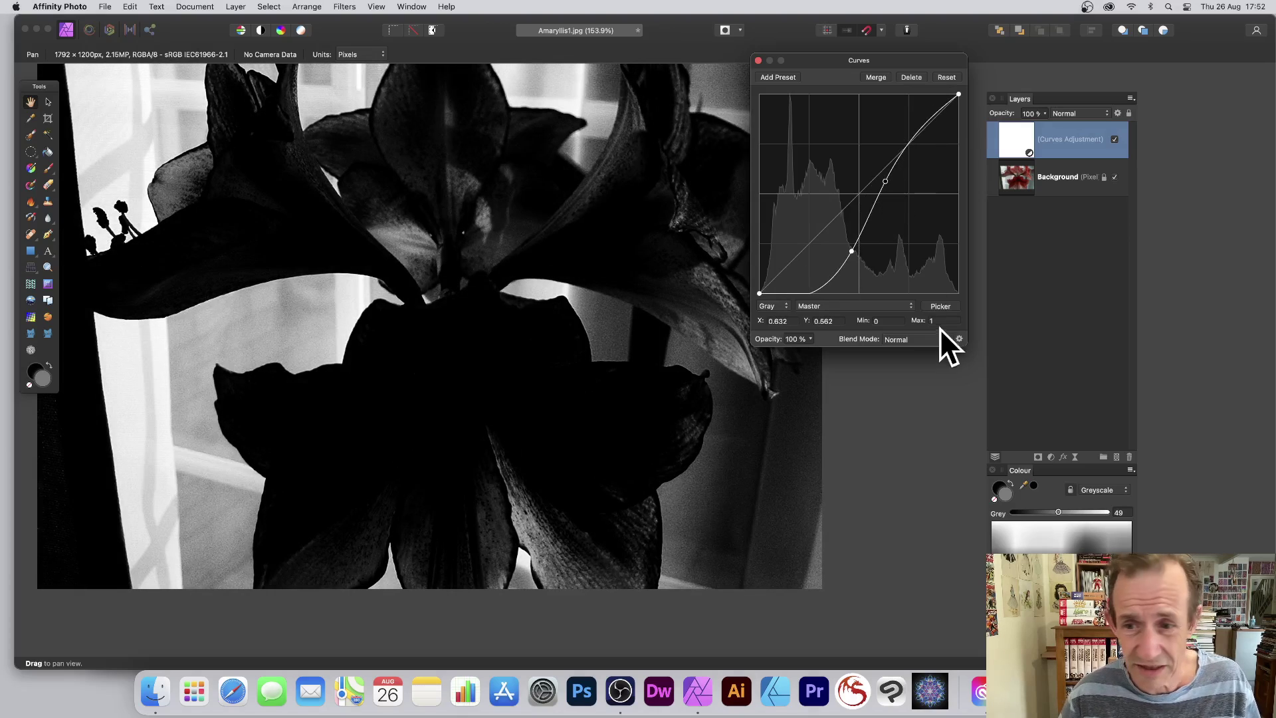
click(759, 60)
key(super+z)
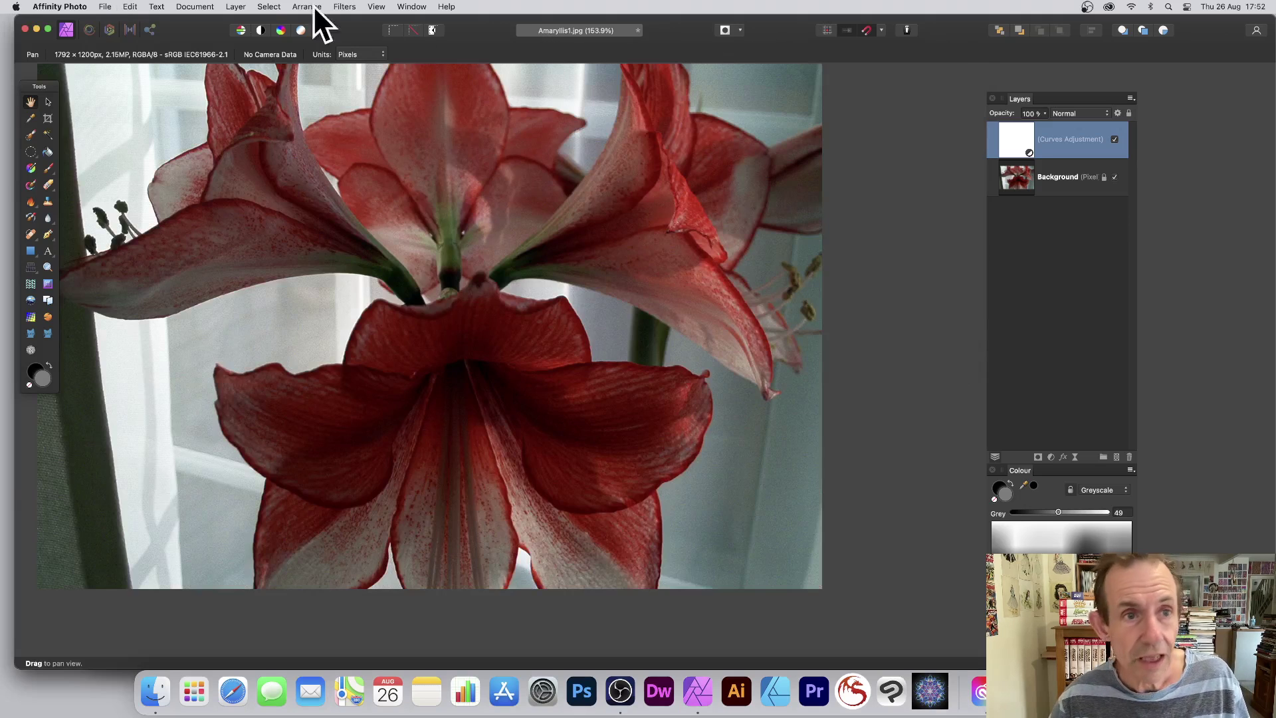
- Add a Channel Mixer adjustment layer above the Curves layer and switch its colour model from RGB to Gray
click(235, 7)
mouse_move(270, 174)
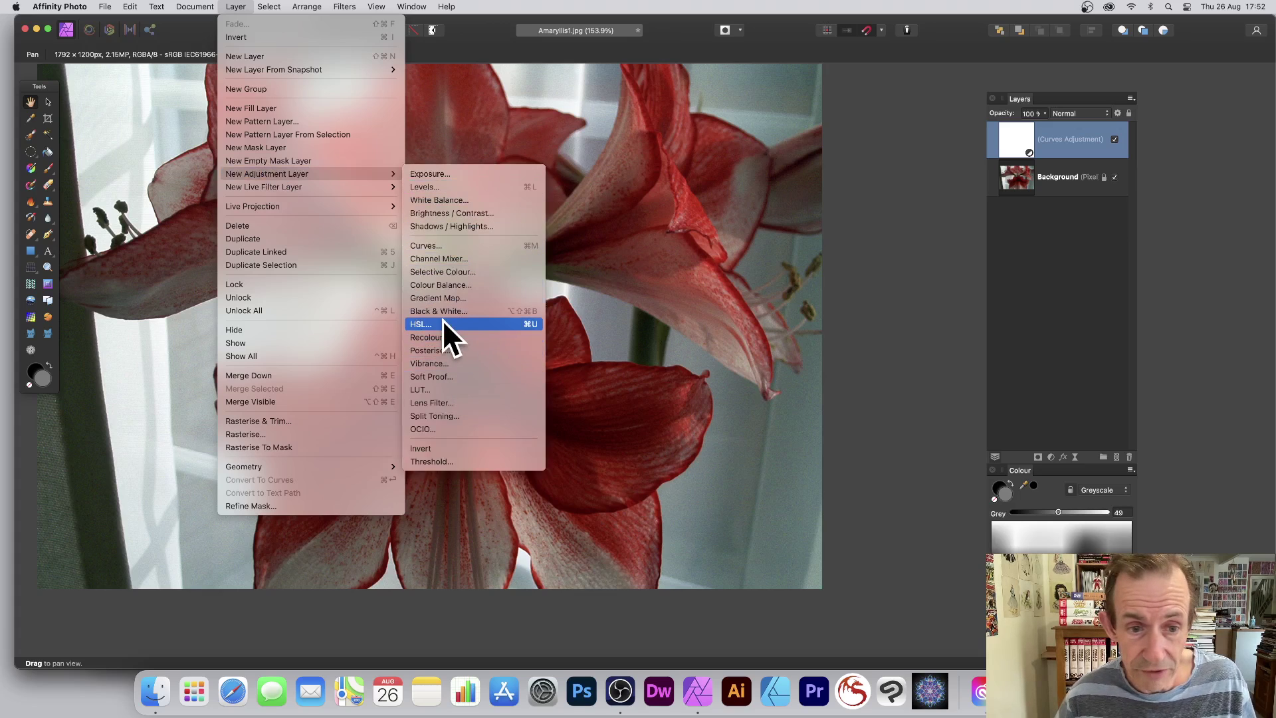
click(457, 258)
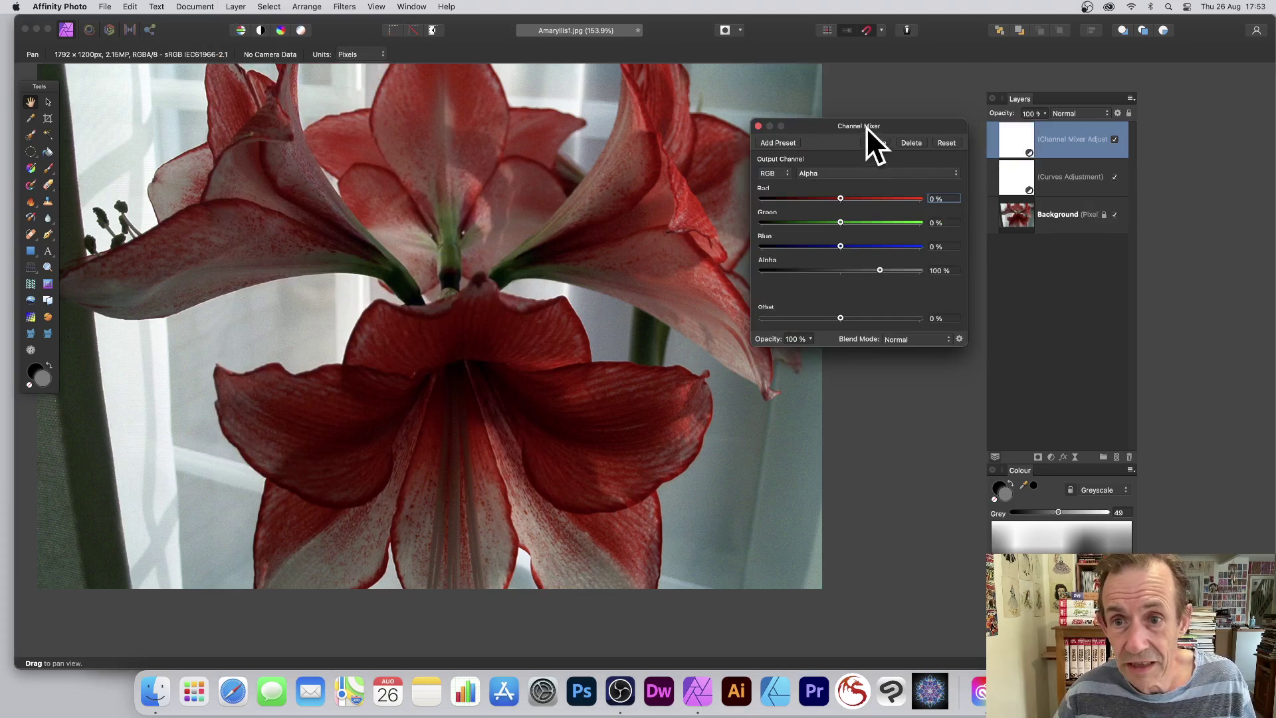
drag(866, 126, 630, 128)
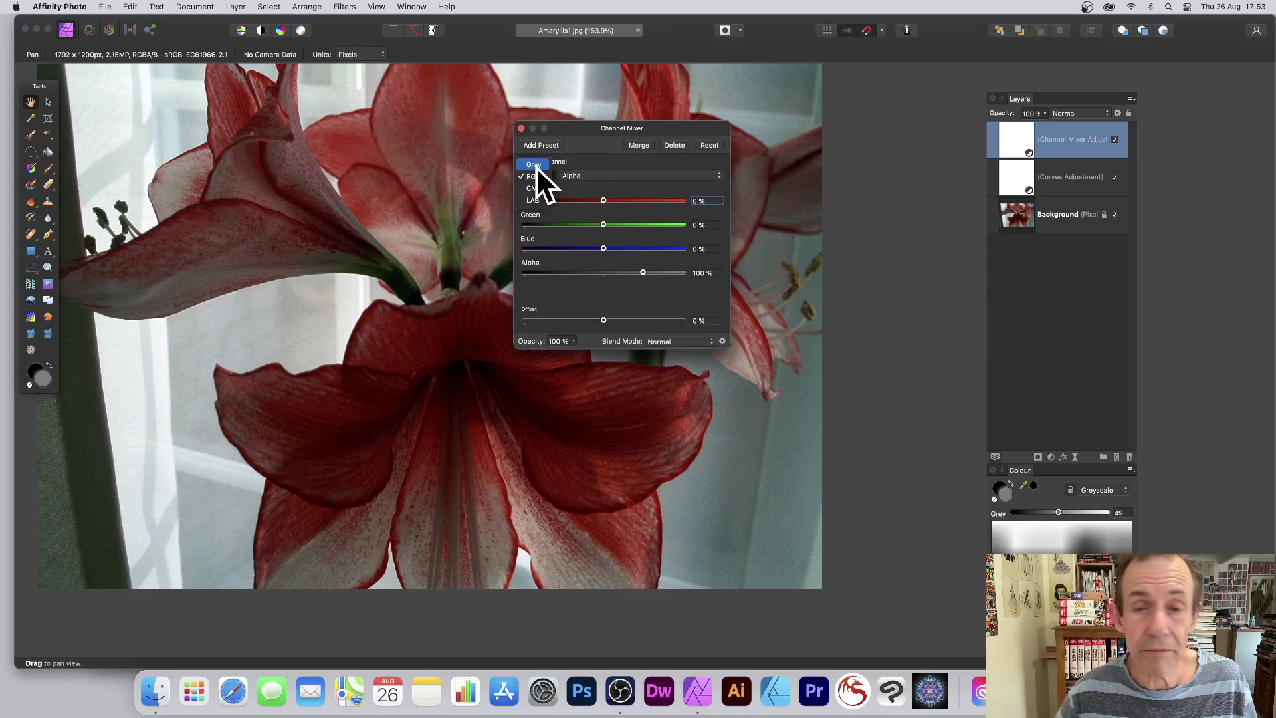
click(536, 166)
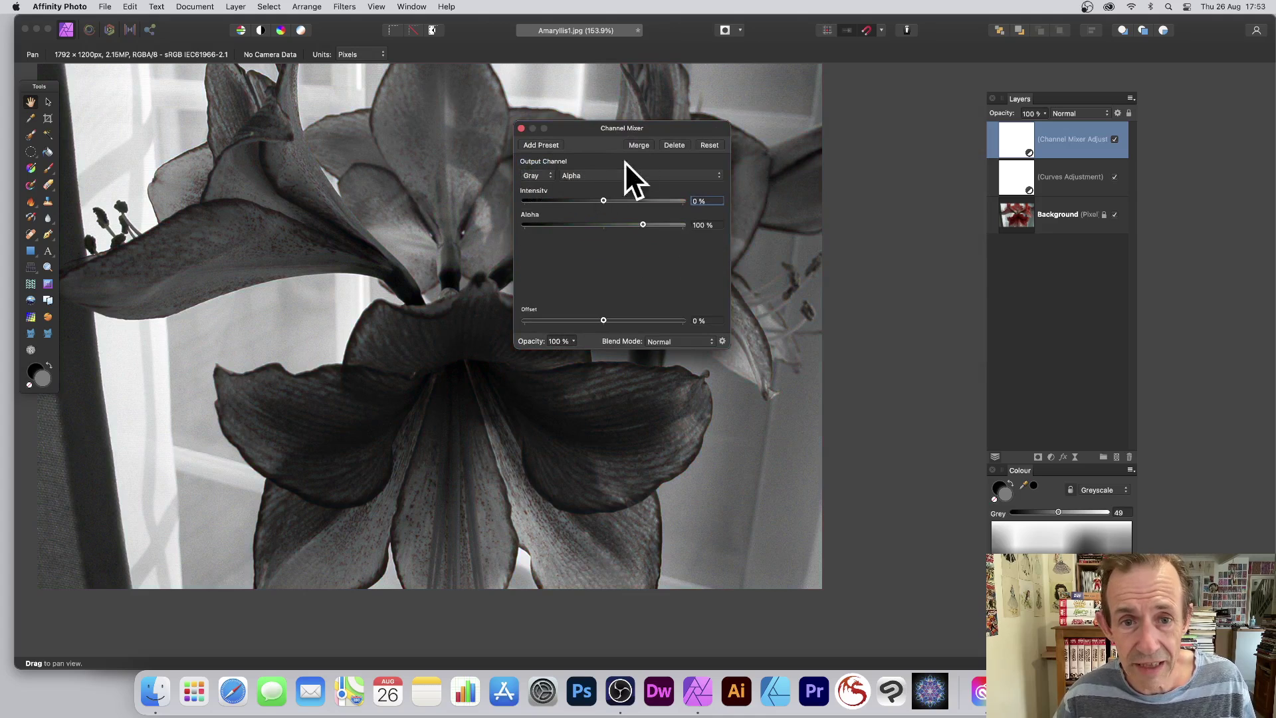
drag(577, 128, 723, 113)
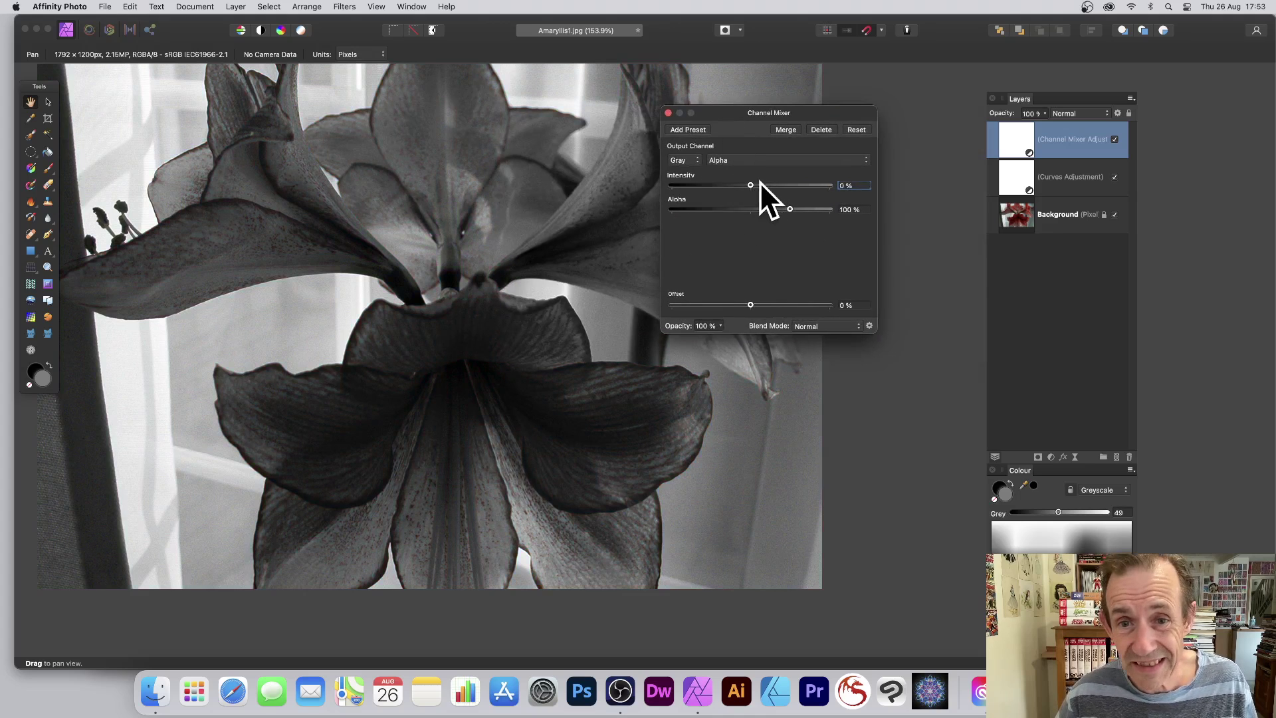
- For the Channel Mixer's Alpha output, set Intensity to 74 %, Alpha to 145 % and Offset to -6 %
drag(748, 185, 807, 212)
drag(758, 303, 747, 302)
drag(801, 185, 775, 188)
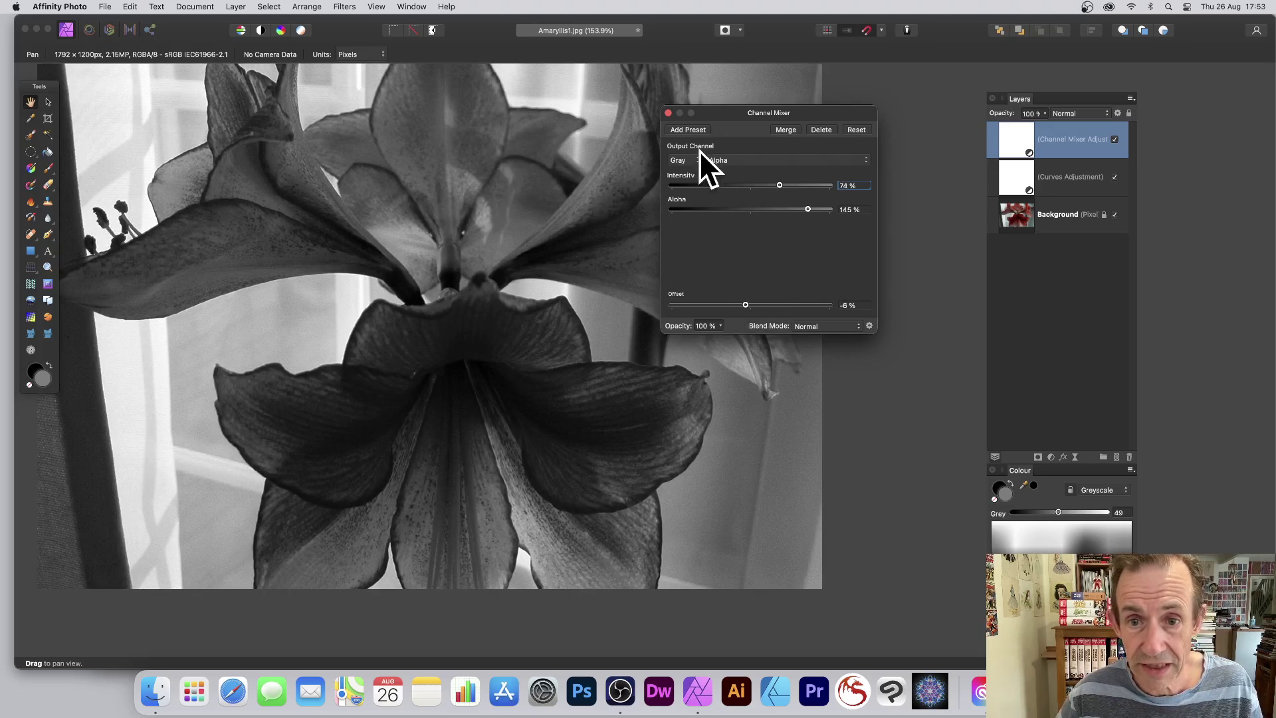
- Switch the Channel Mixer's output channel to Intensity and set Intensity to 117 % and Alpha to 9 %
click(724, 159)
click(732, 148)
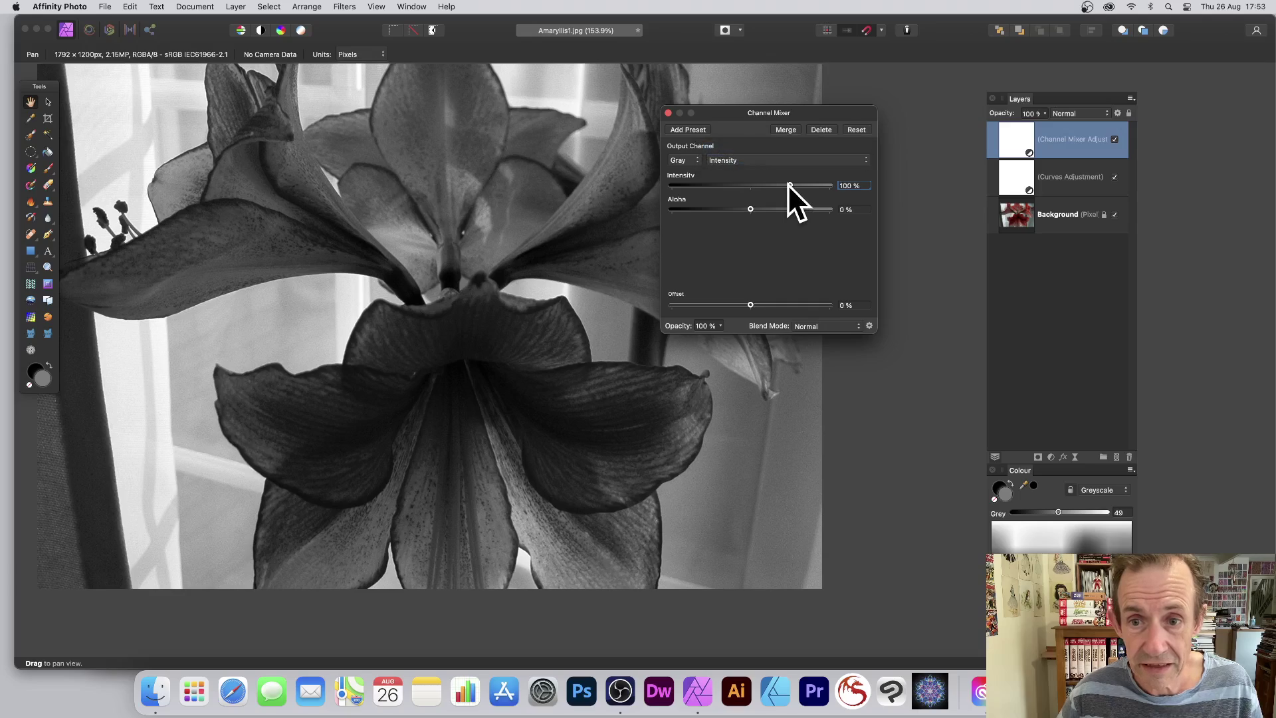
drag(789, 185, 754, 209)
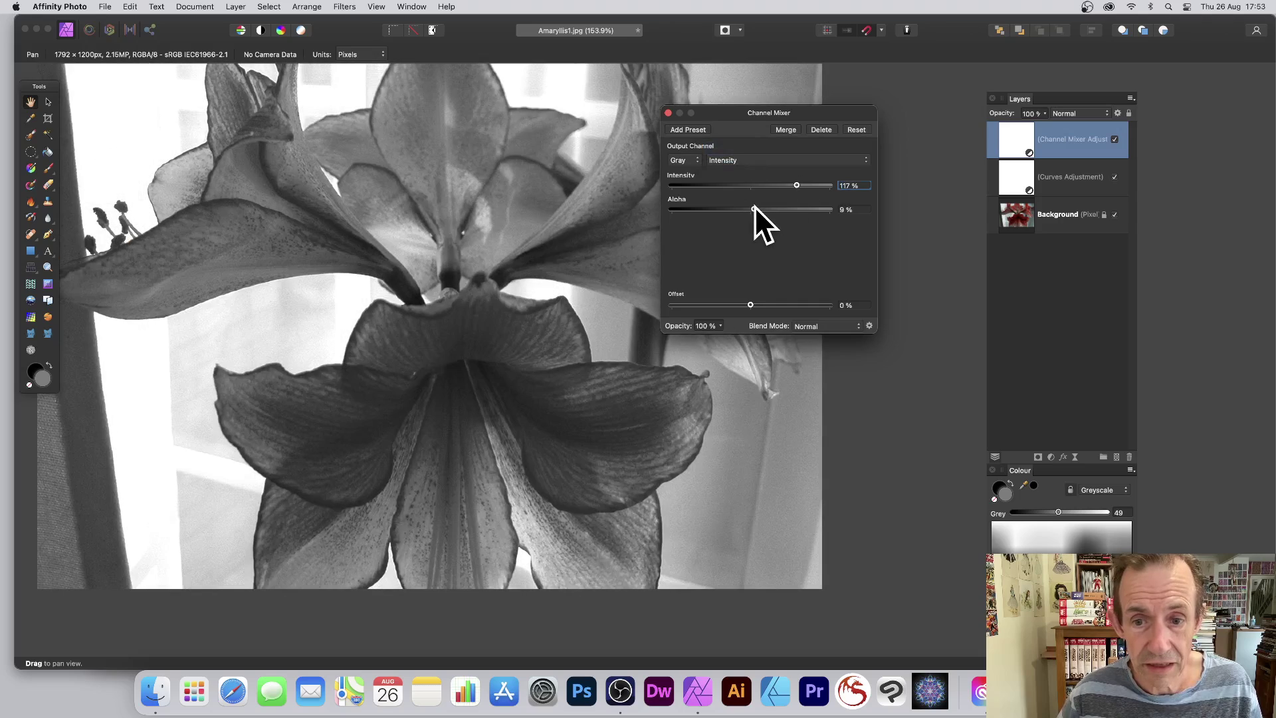
- Preview blend modes such as Colour Burn for the Channel Mixer, keep Normal, and lower the Intensity value
click(808, 326)
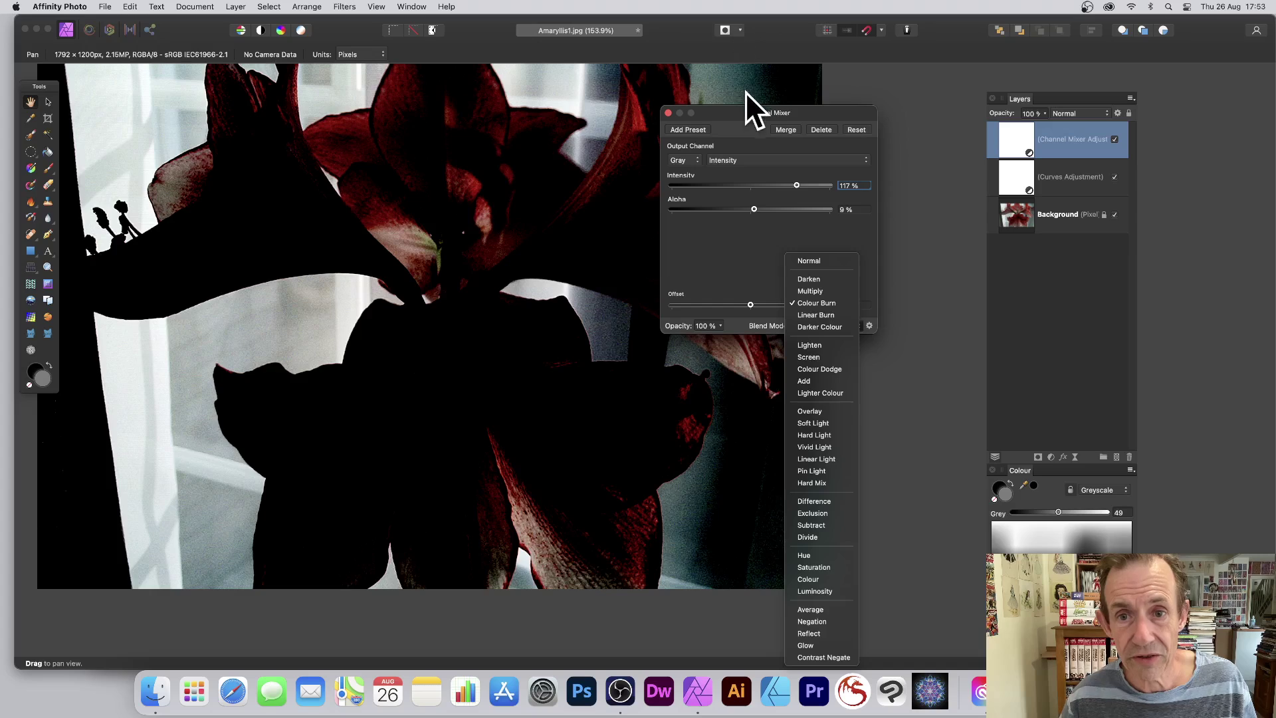
click(731, 125)
drag(789, 184, 784, 185)
- Close the Channel Mixer settings and delete both the Channel Mixer and Curves adjustment layers
click(668, 113)
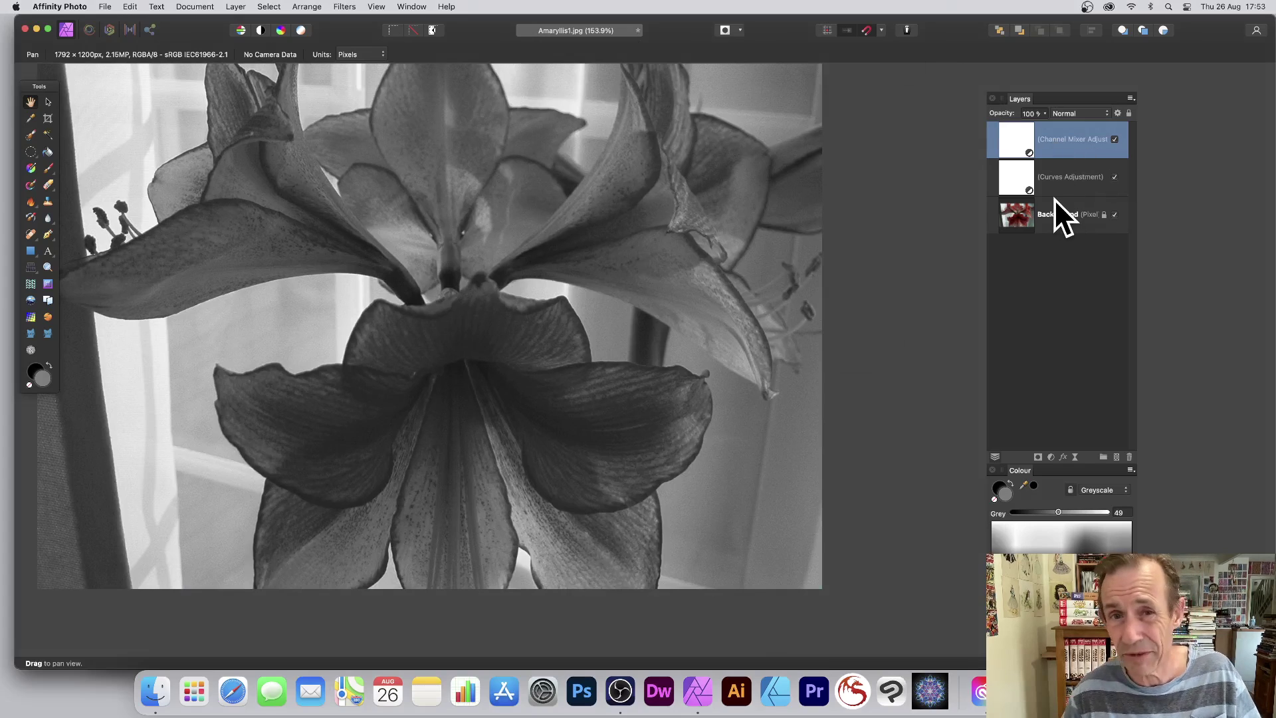
key(Delete)
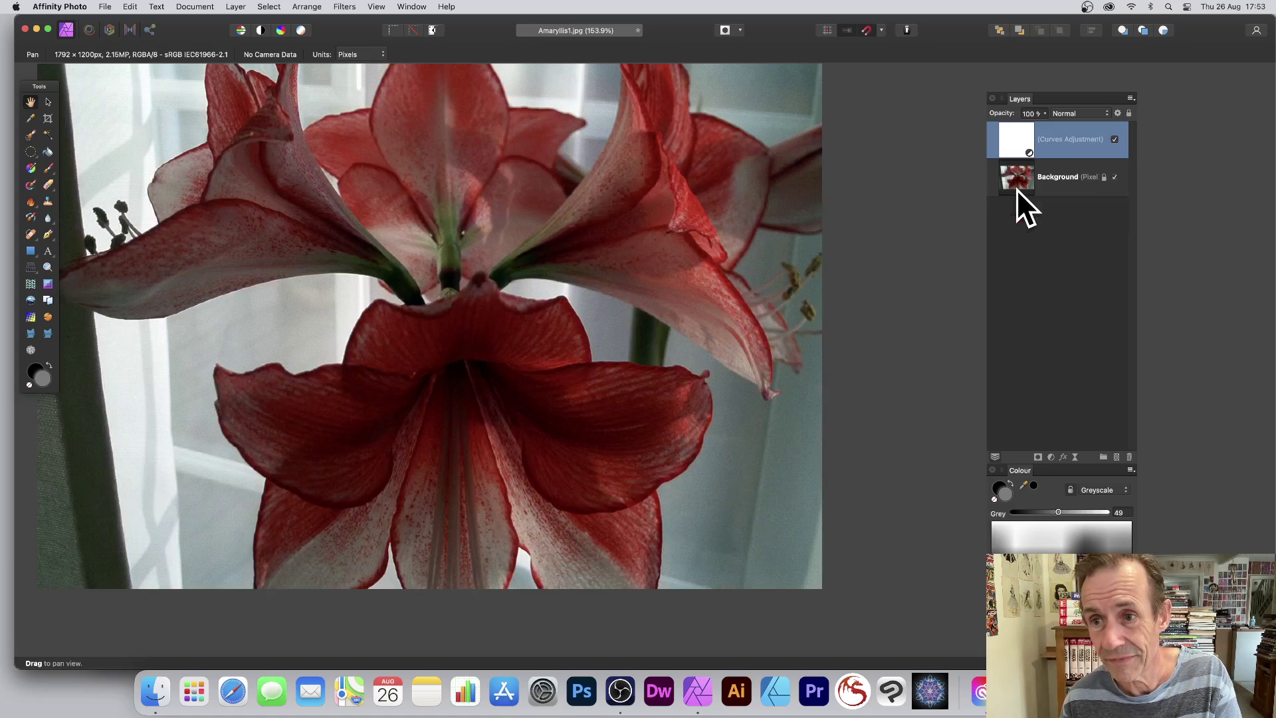
key(Delete)
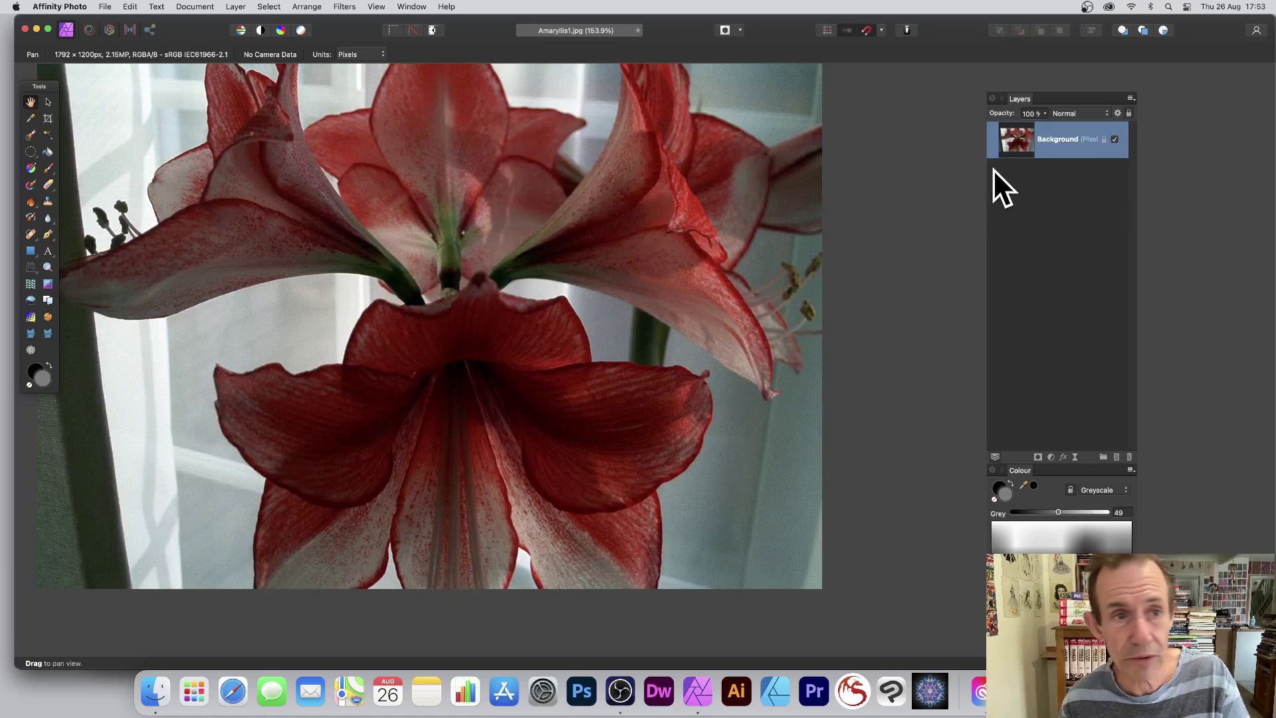
- Add an HSL adjustment layer above the Background and set its Saturation Shift to -100 %
click(235, 6)
mouse_move(280, 171)
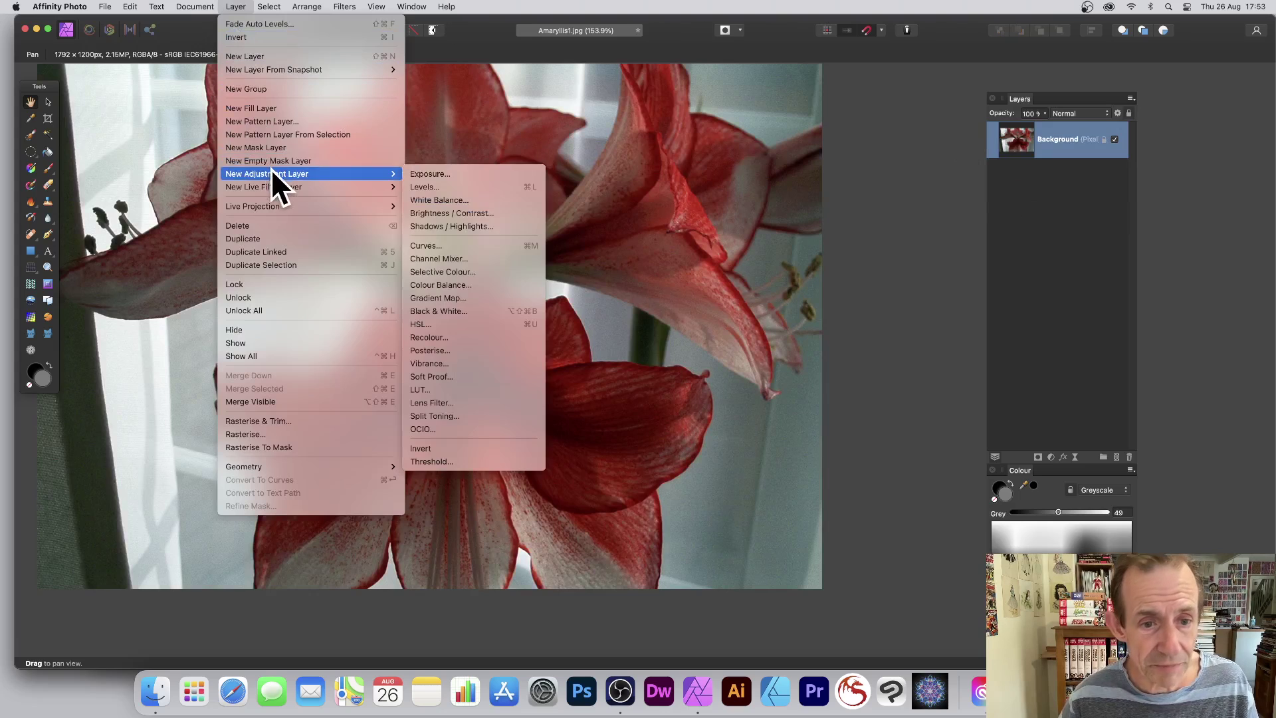
click(433, 323)
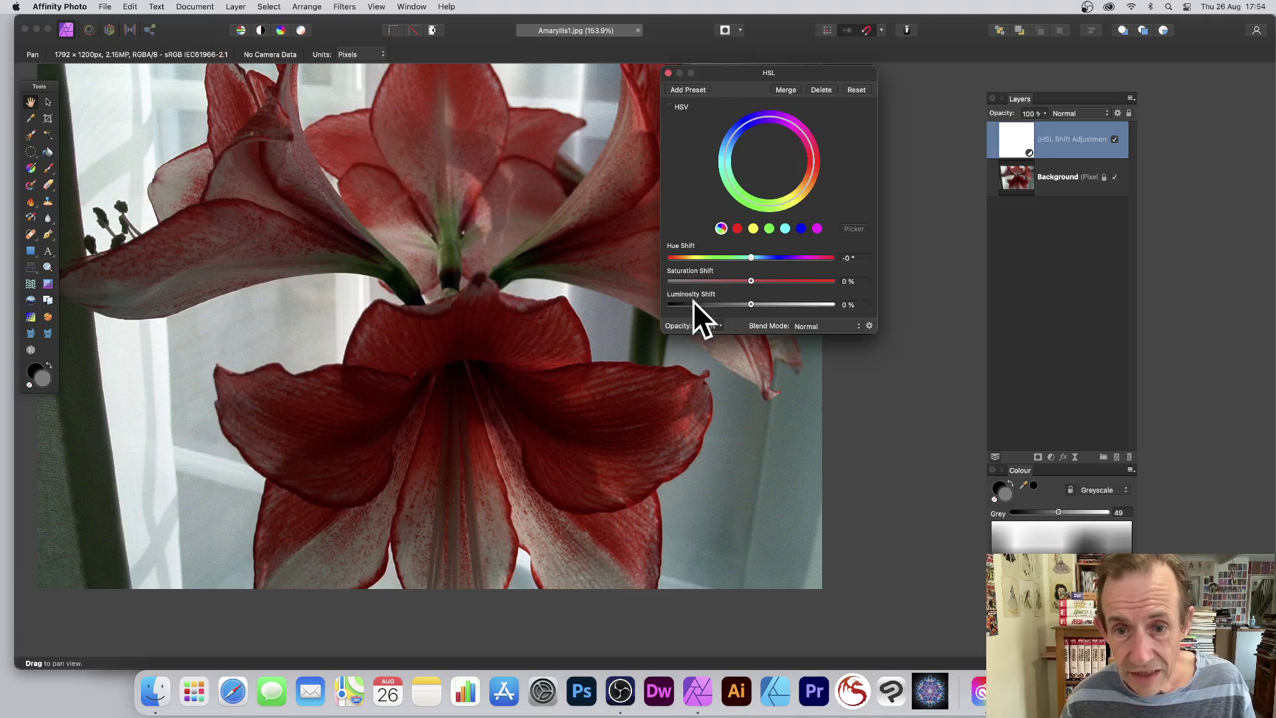
drag(743, 281, 656, 278)
drag(721, 71, 810, 84)
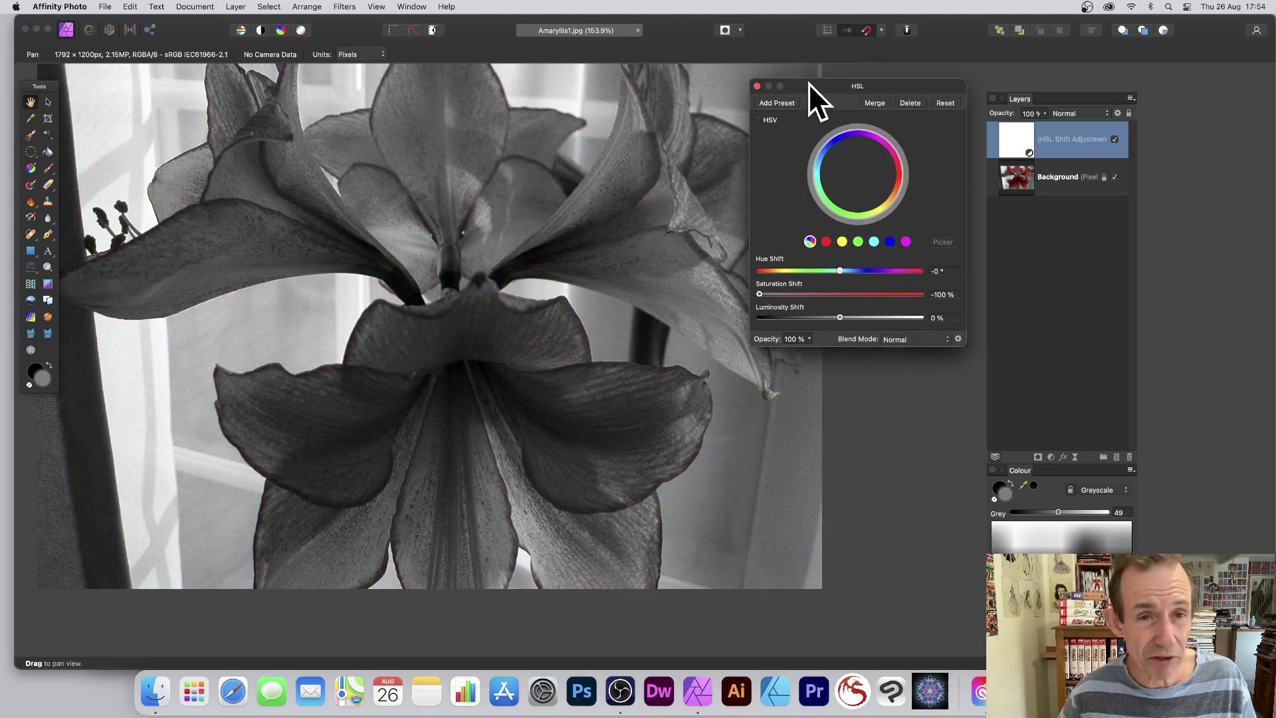
- Set the HSL adjustment's Hue Shift to -180° and try Luminosity Shift at 10 %, finishing at -33 %
mouse_move(838, 318)
mouse_down()
mouse_move(859, 319)
mouse_move(848, 317)
mouse_up()
drag(845, 268, 755, 271)
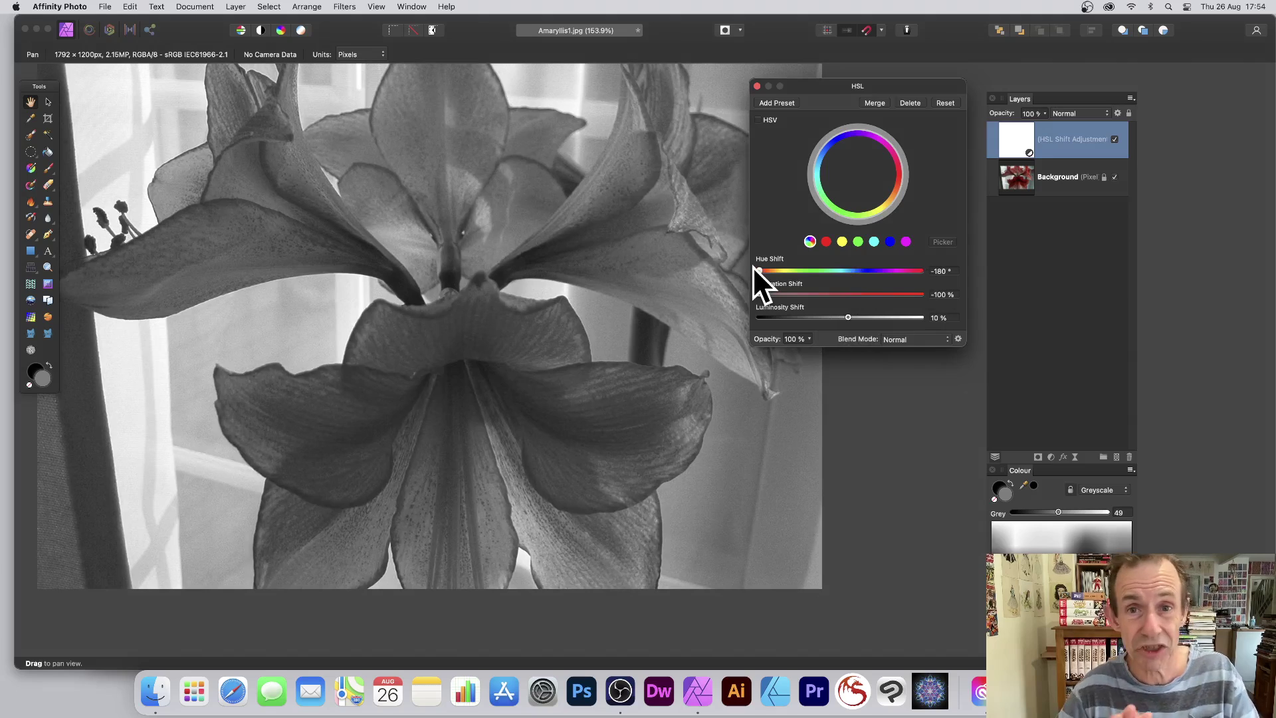
drag(847, 318, 813, 318)
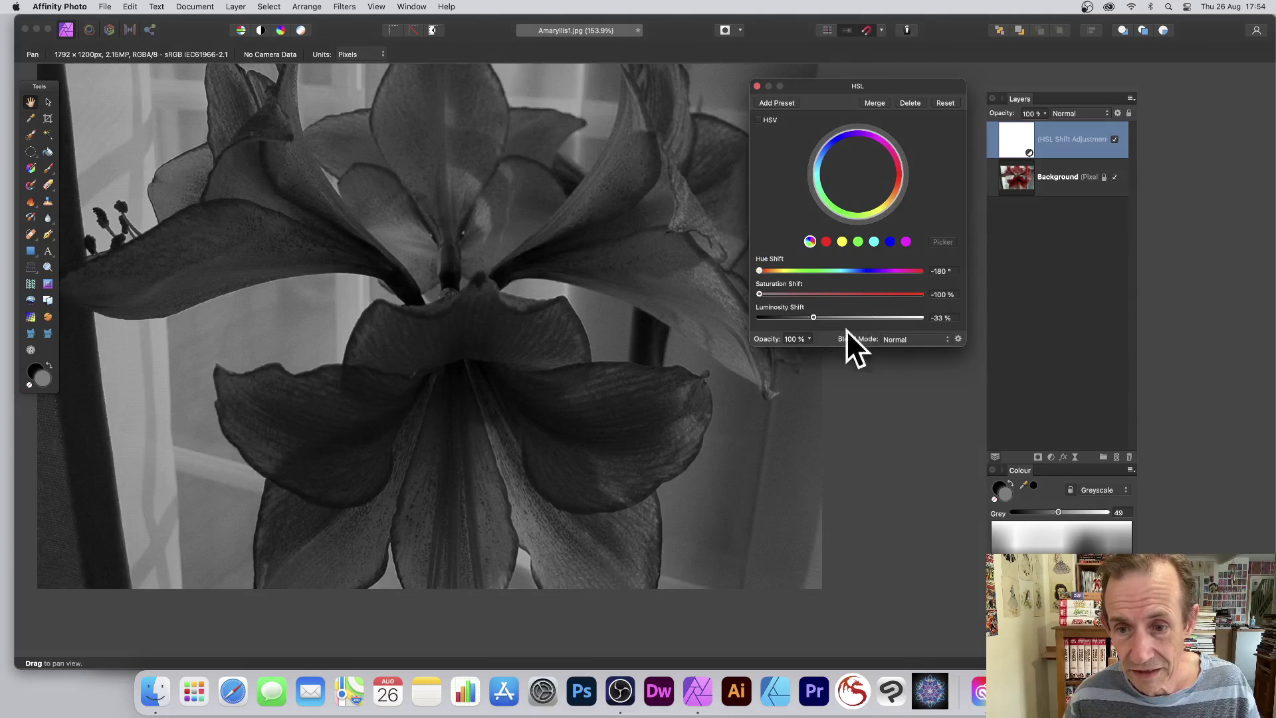
click(758, 86)
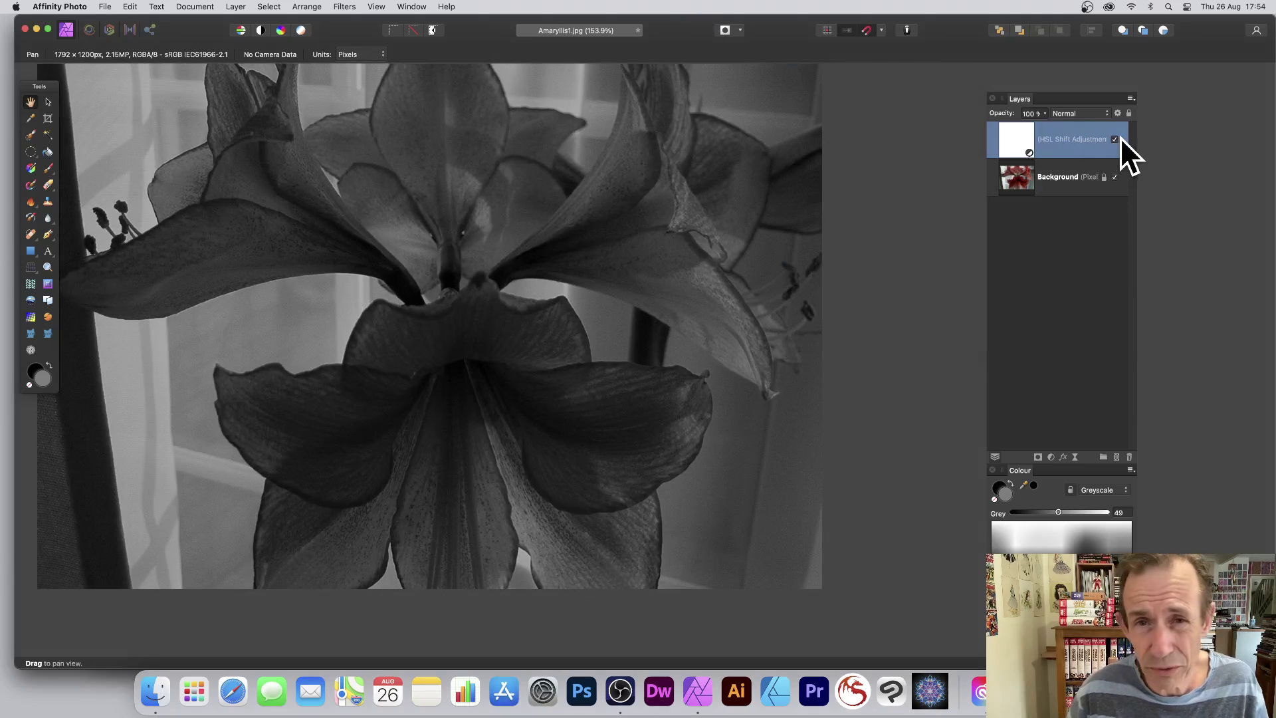
- Reopen the HSL adjustment to review its settings and delete its layer
double_click(1011, 134)
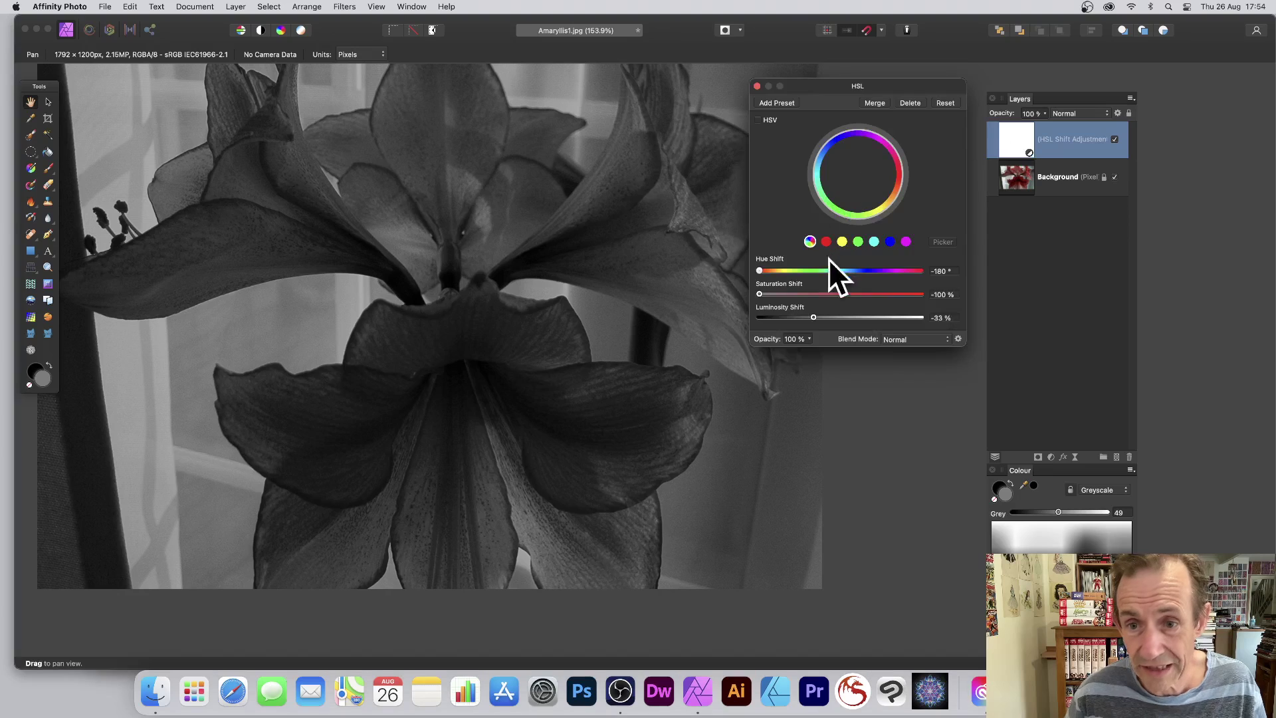
click(756, 85)
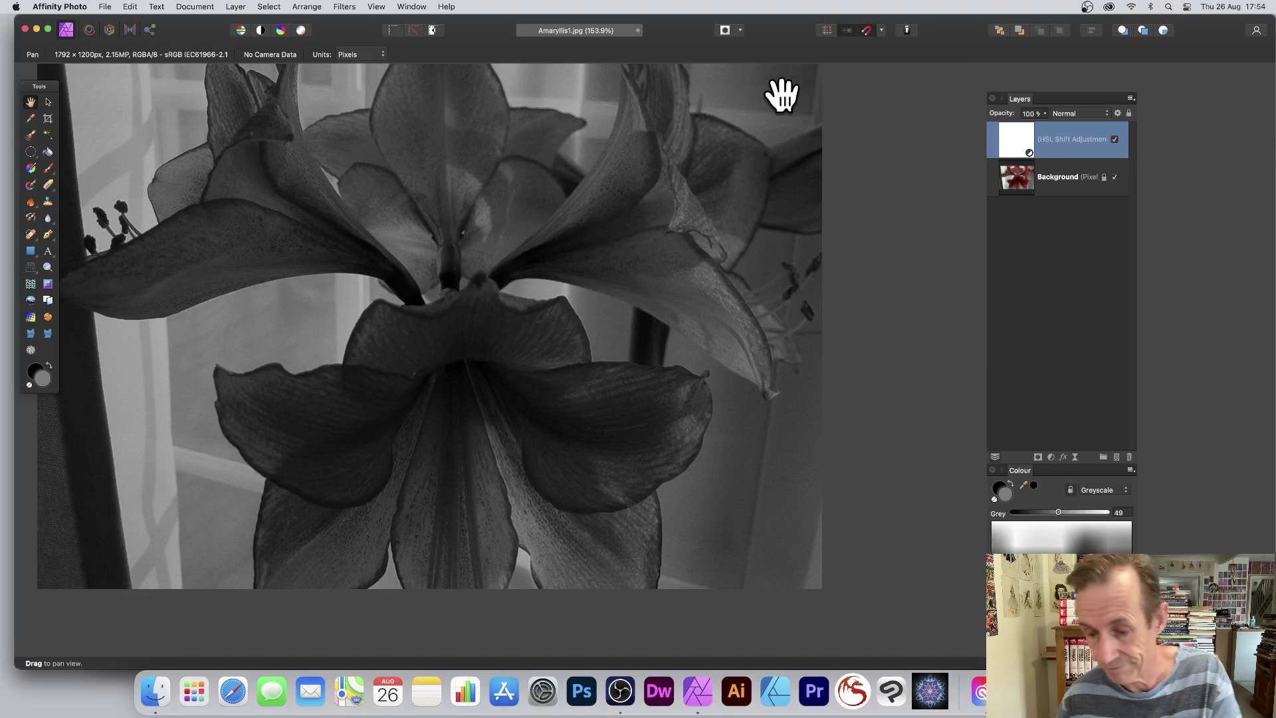
key(Delete)
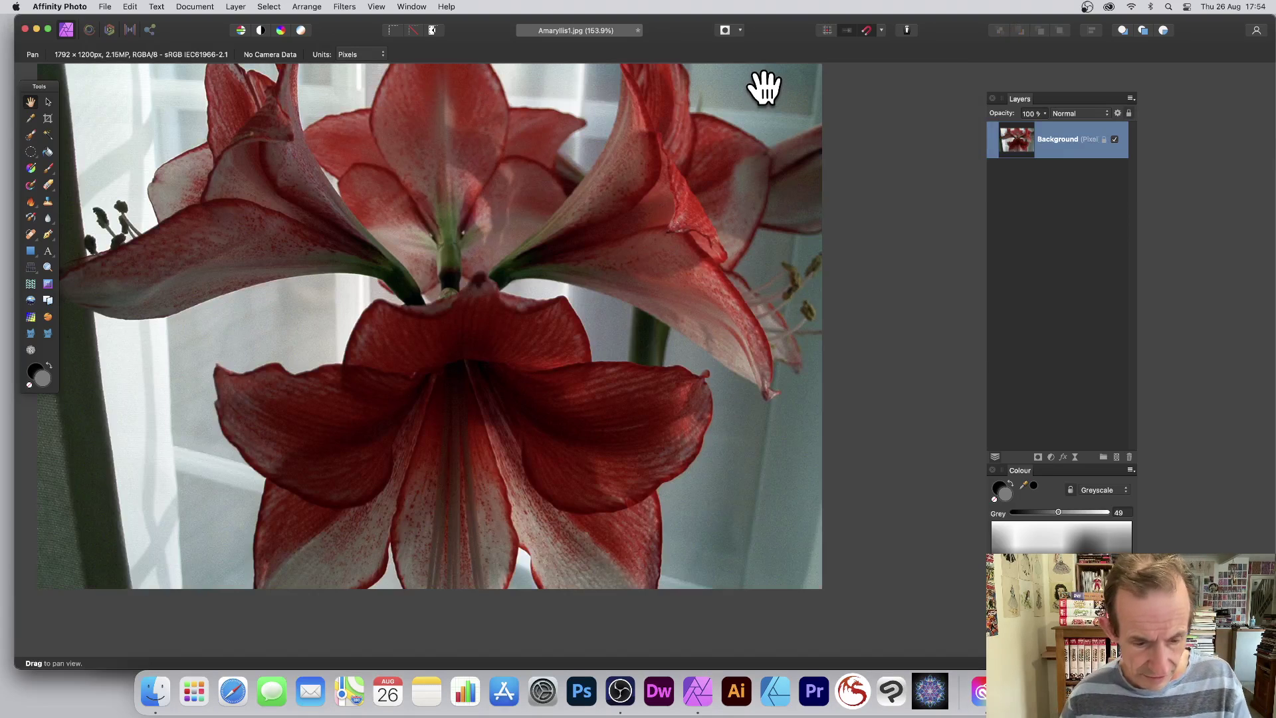